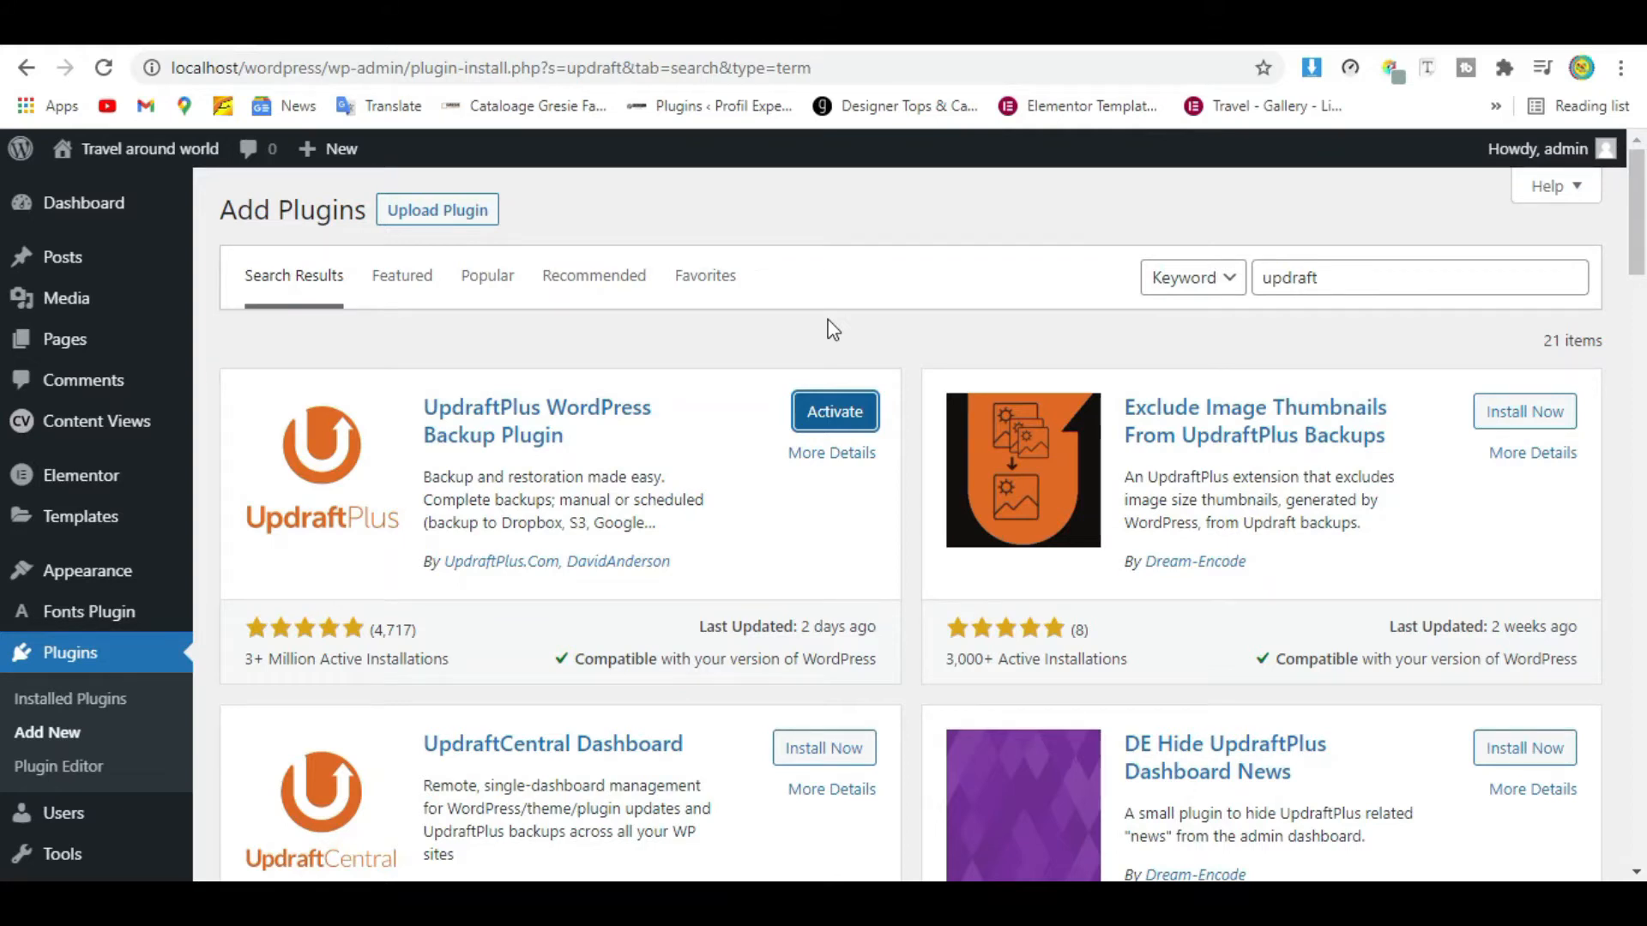
Step: Activate the UpdraftPlus WordPress Backup Plugin and open its settings page from the installed plugins list
left_click(855, 415)
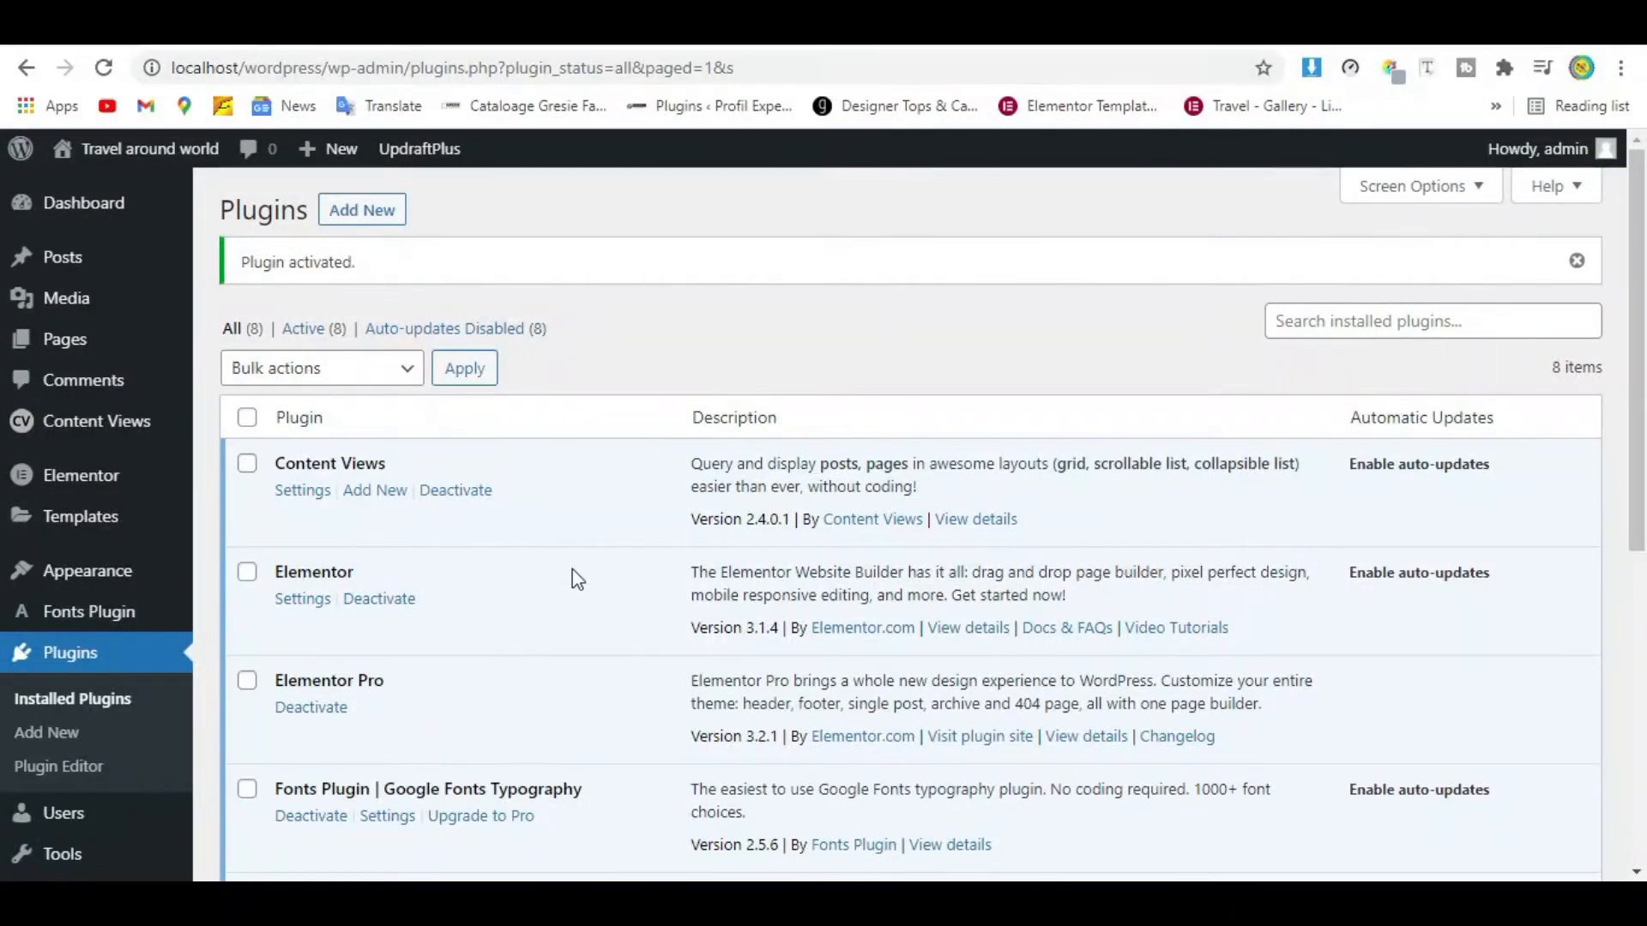
scroll(566, 583, "down", 3)
scroll(550, 597, "down", 2)
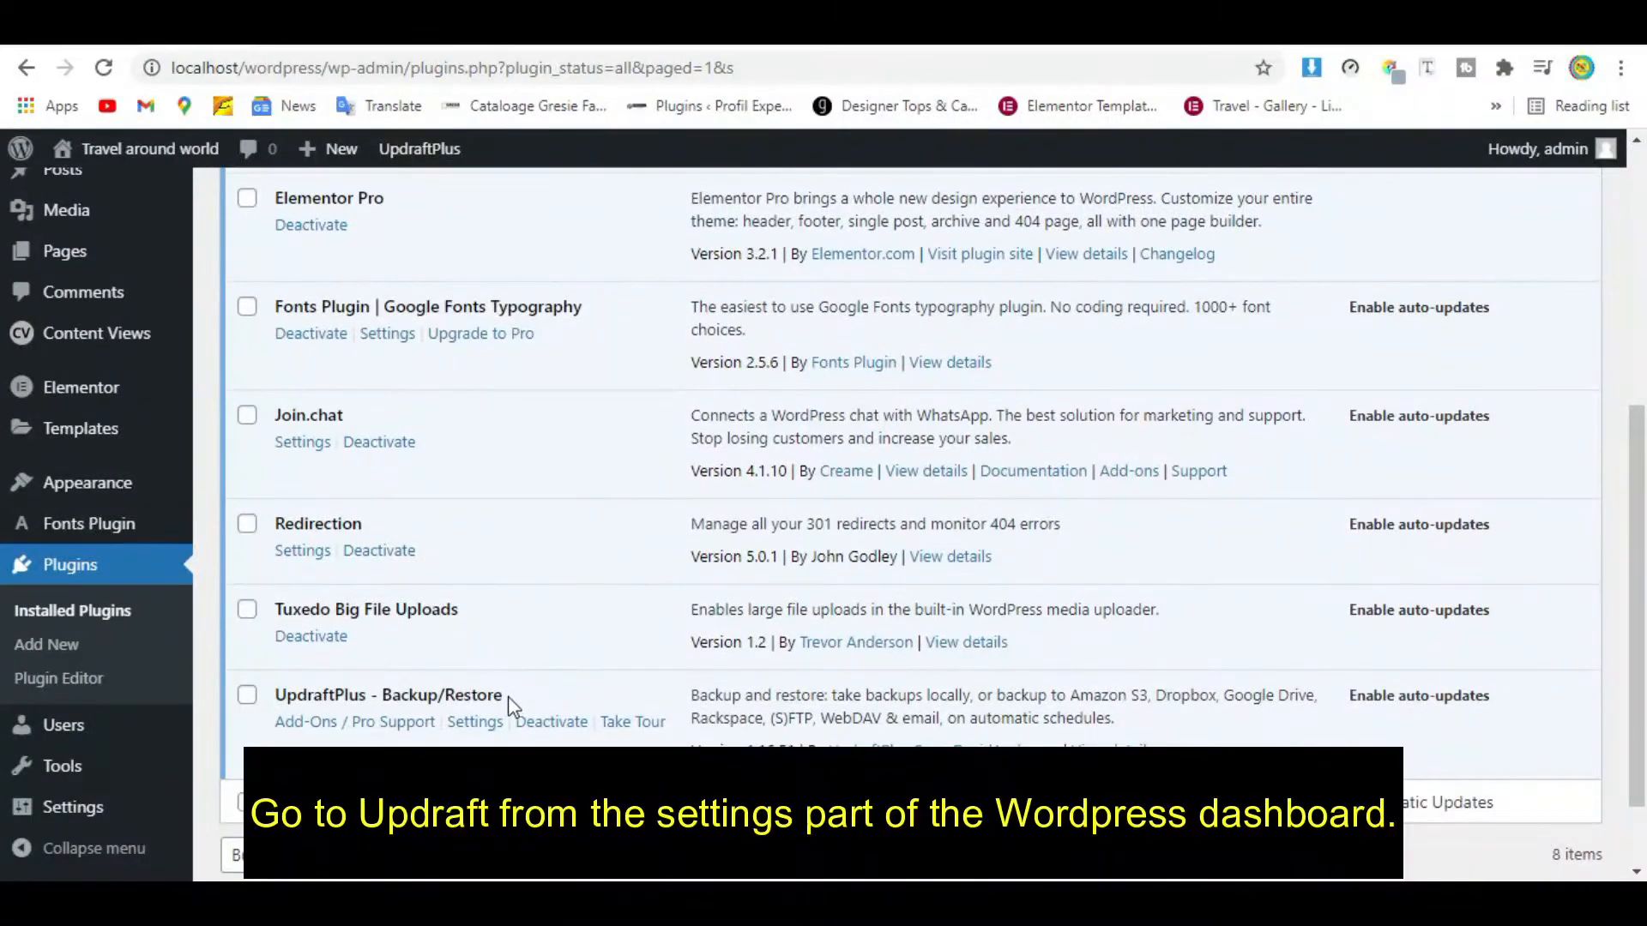
left_click(485, 725)
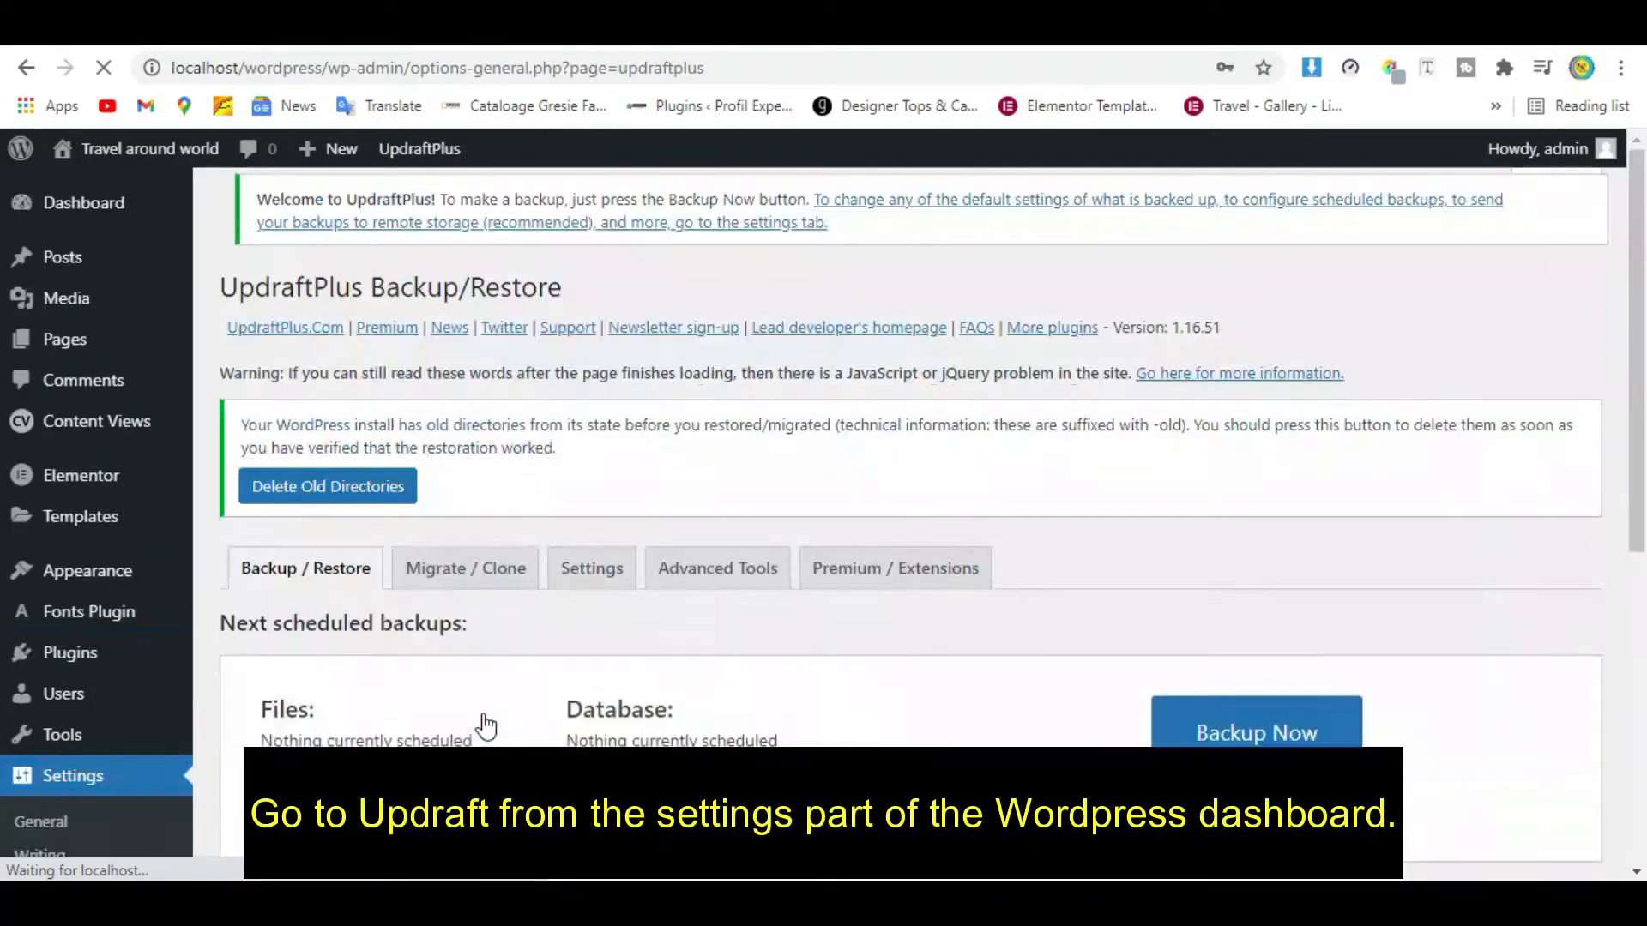
scroll(485, 725, "down", 3)
scroll(485, 725, "up", 3)
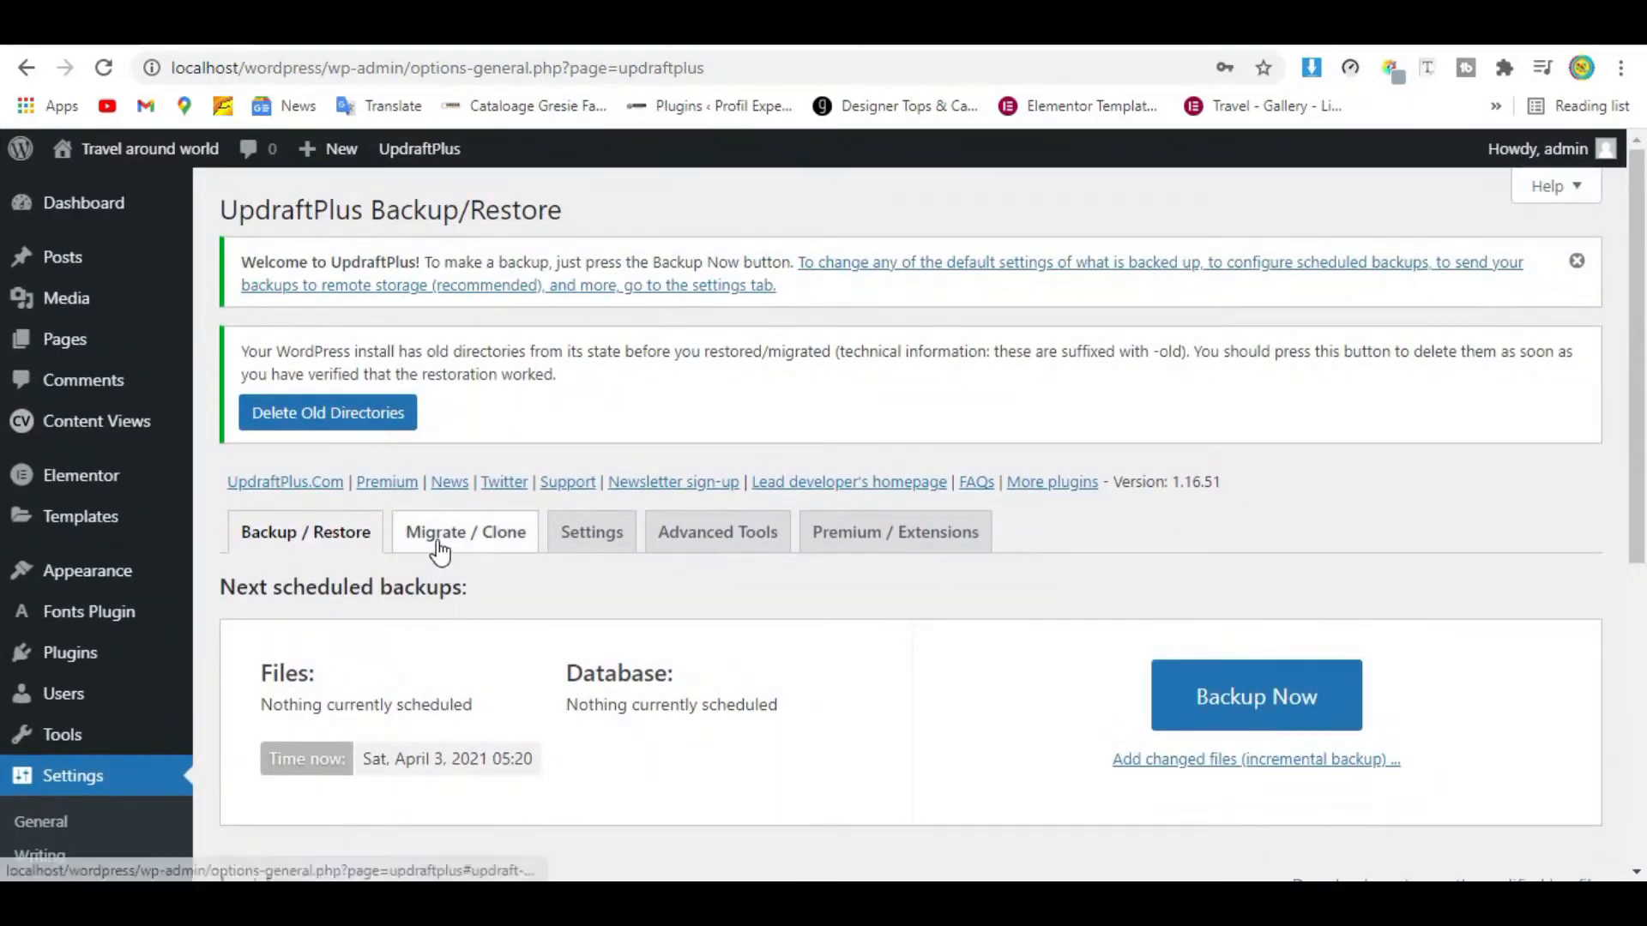
Step: Choose Google Drive as the UpdraftPlus remote storage and save the settings
left_click(591, 533)
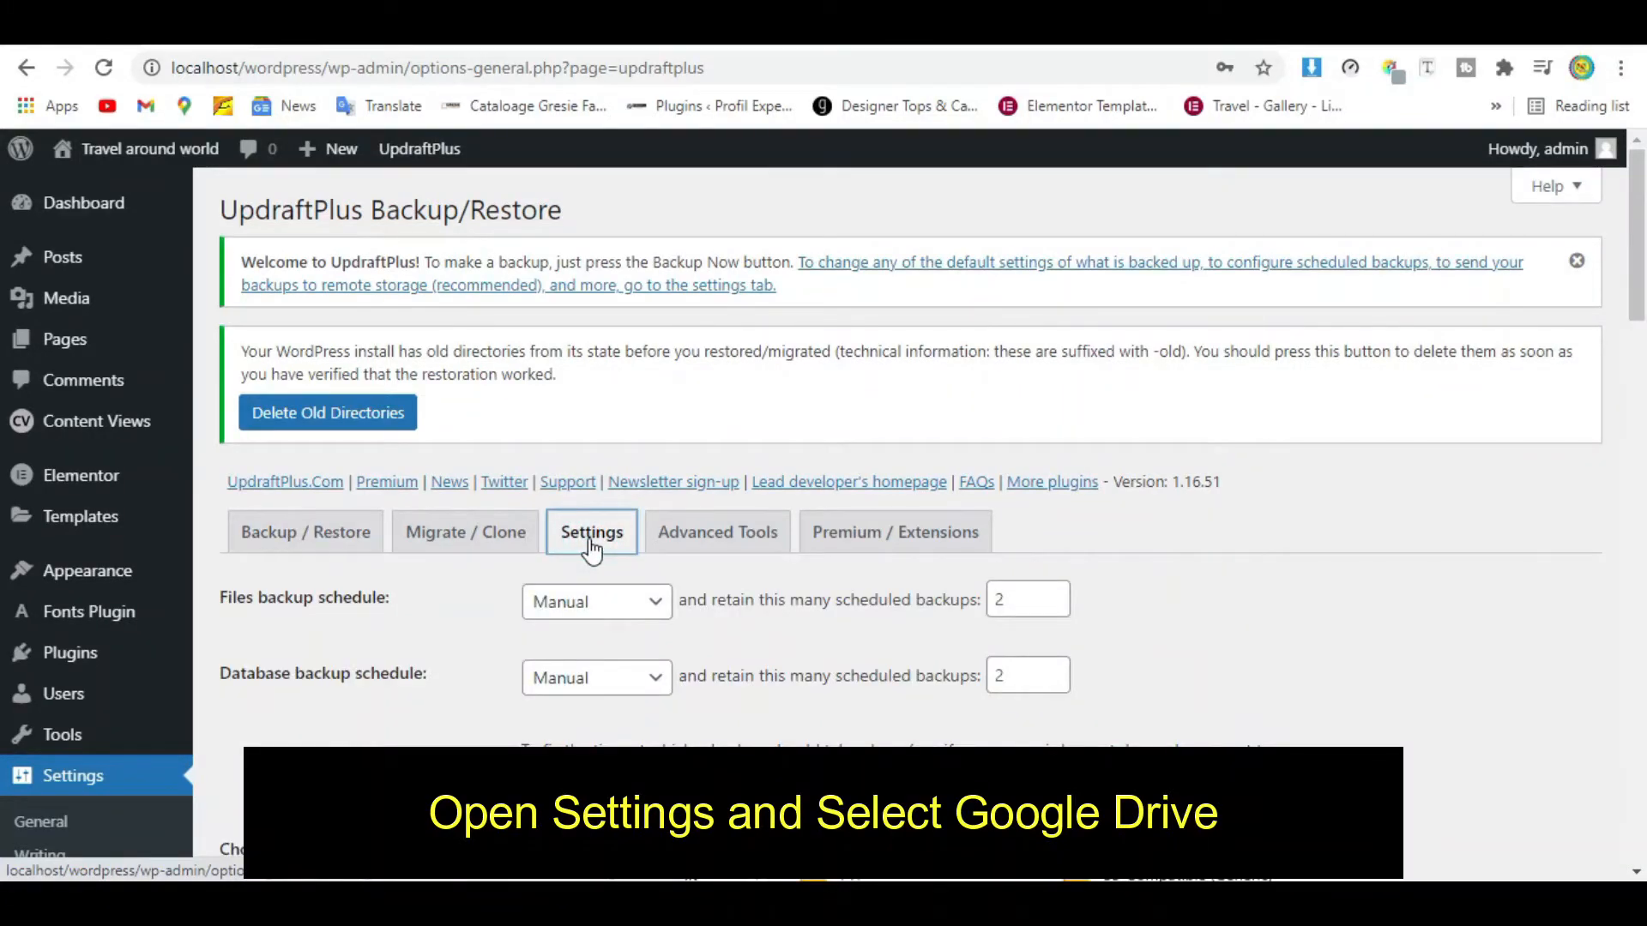
scroll(591, 549, "down", 7)
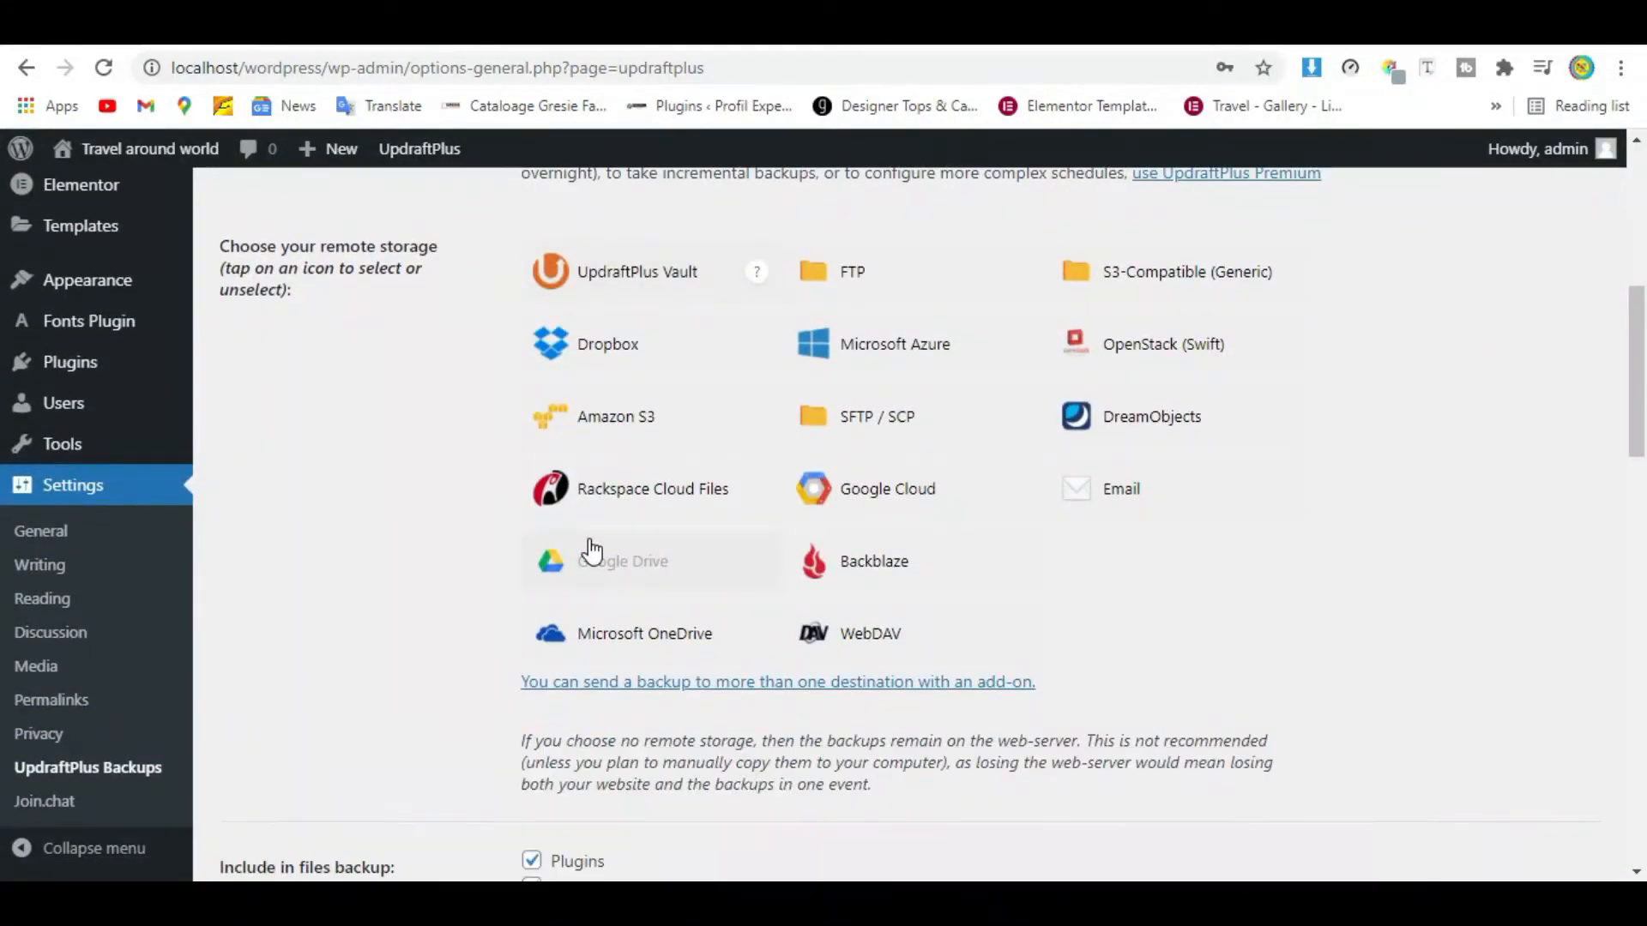
left_click(589, 582)
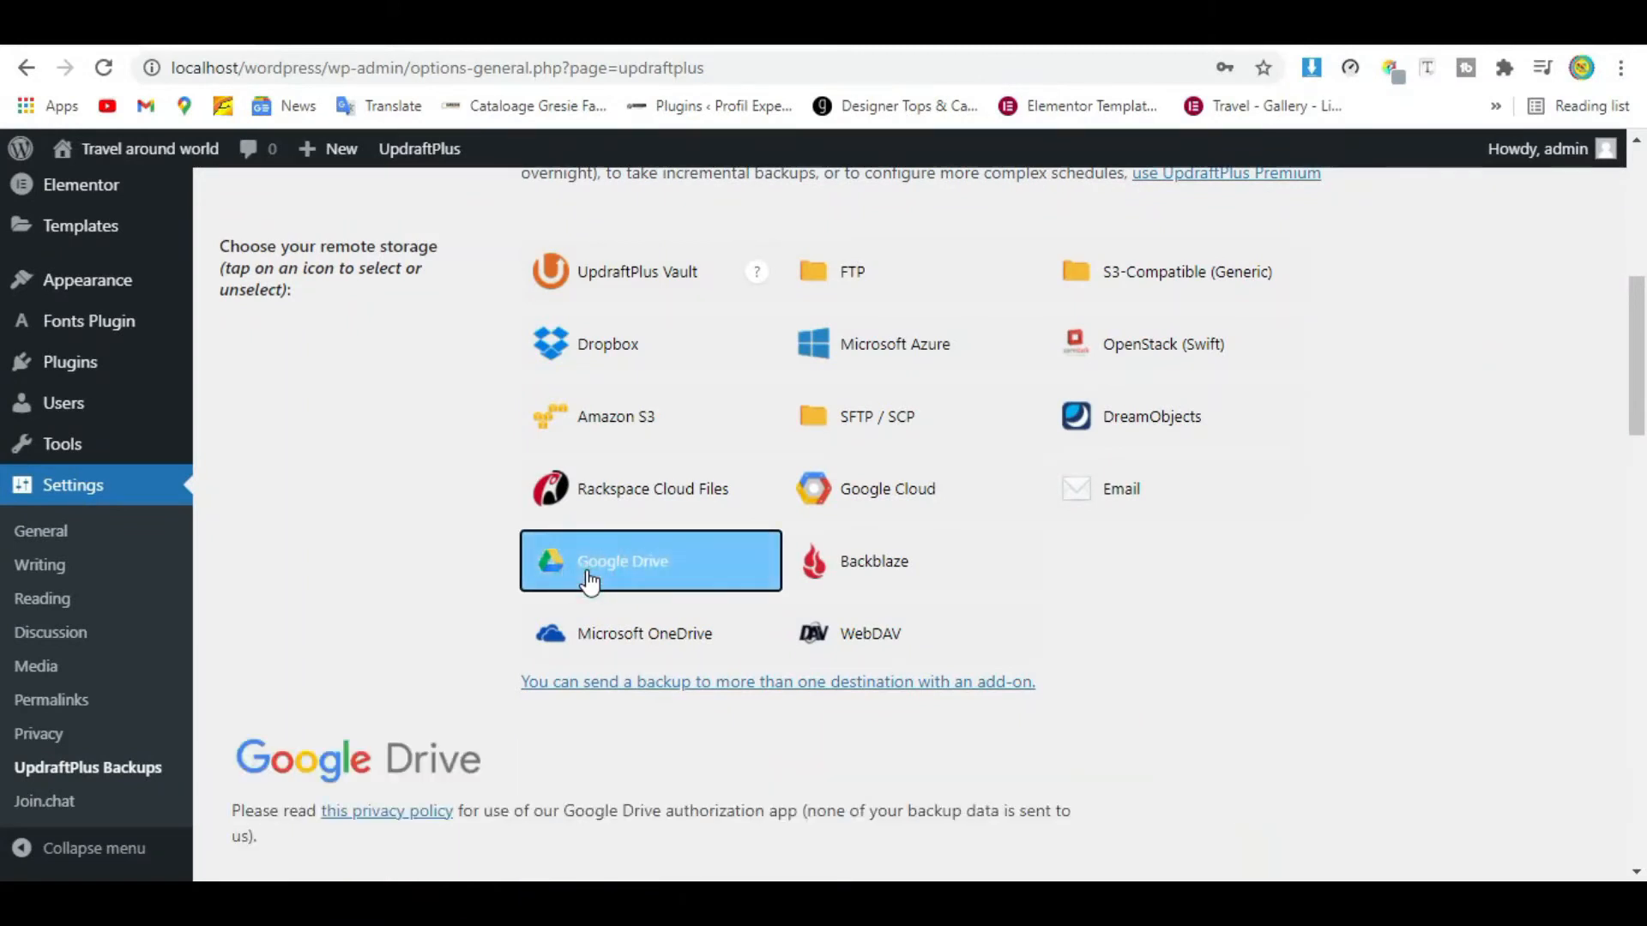
scroll(589, 582, "down", 6)
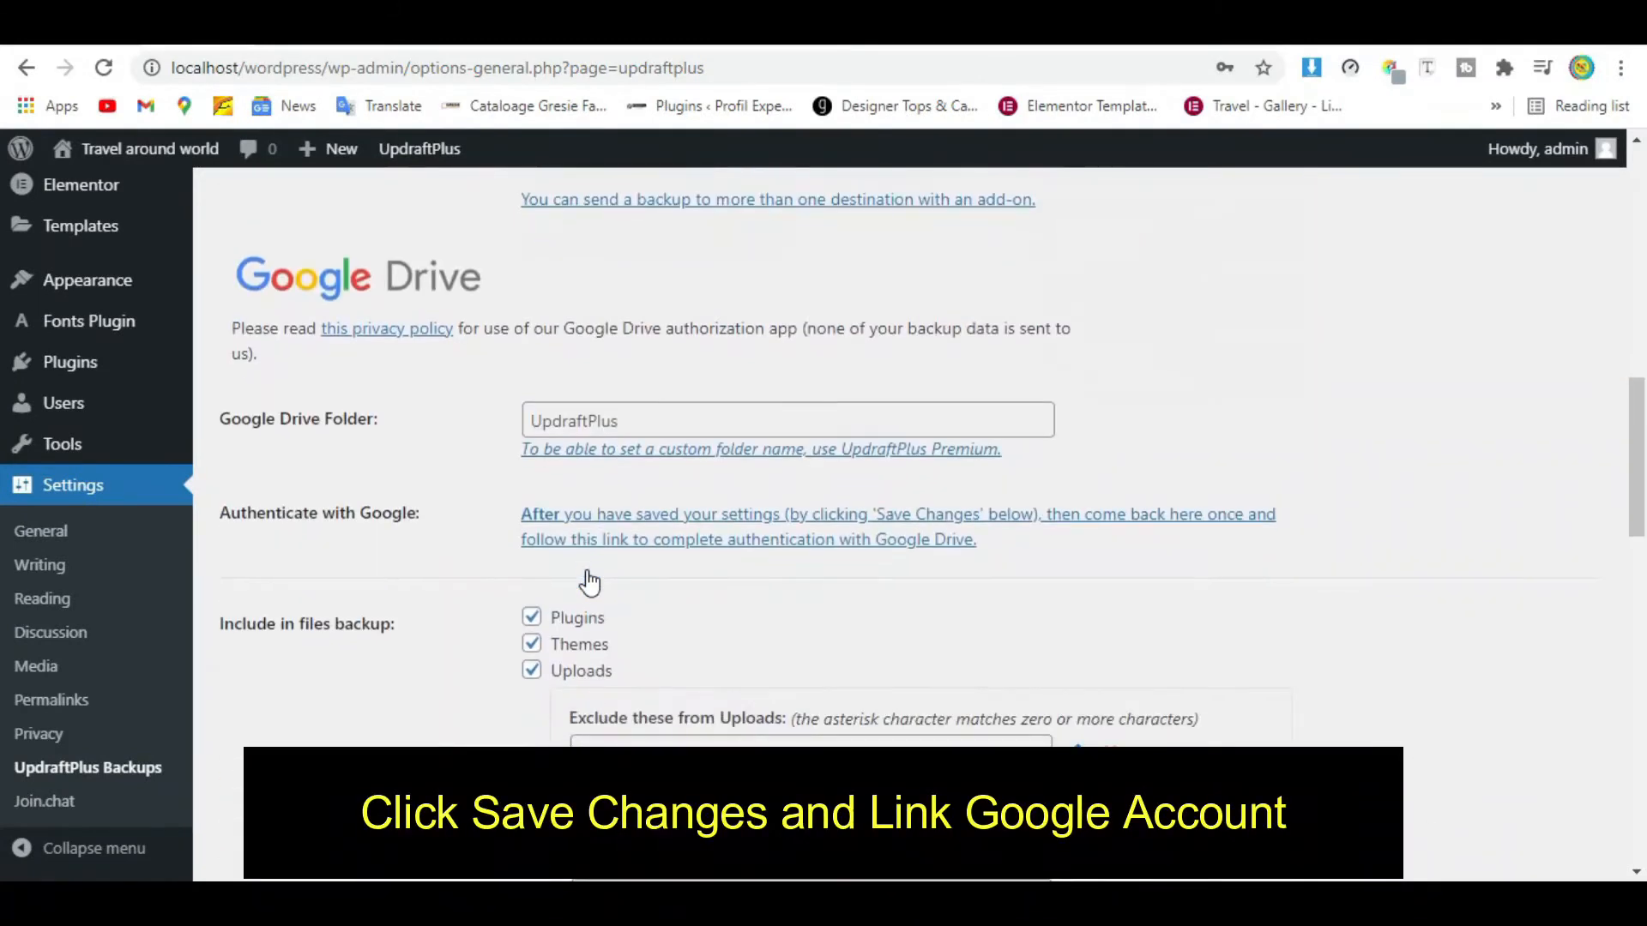
scroll(589, 582, "down", 12)
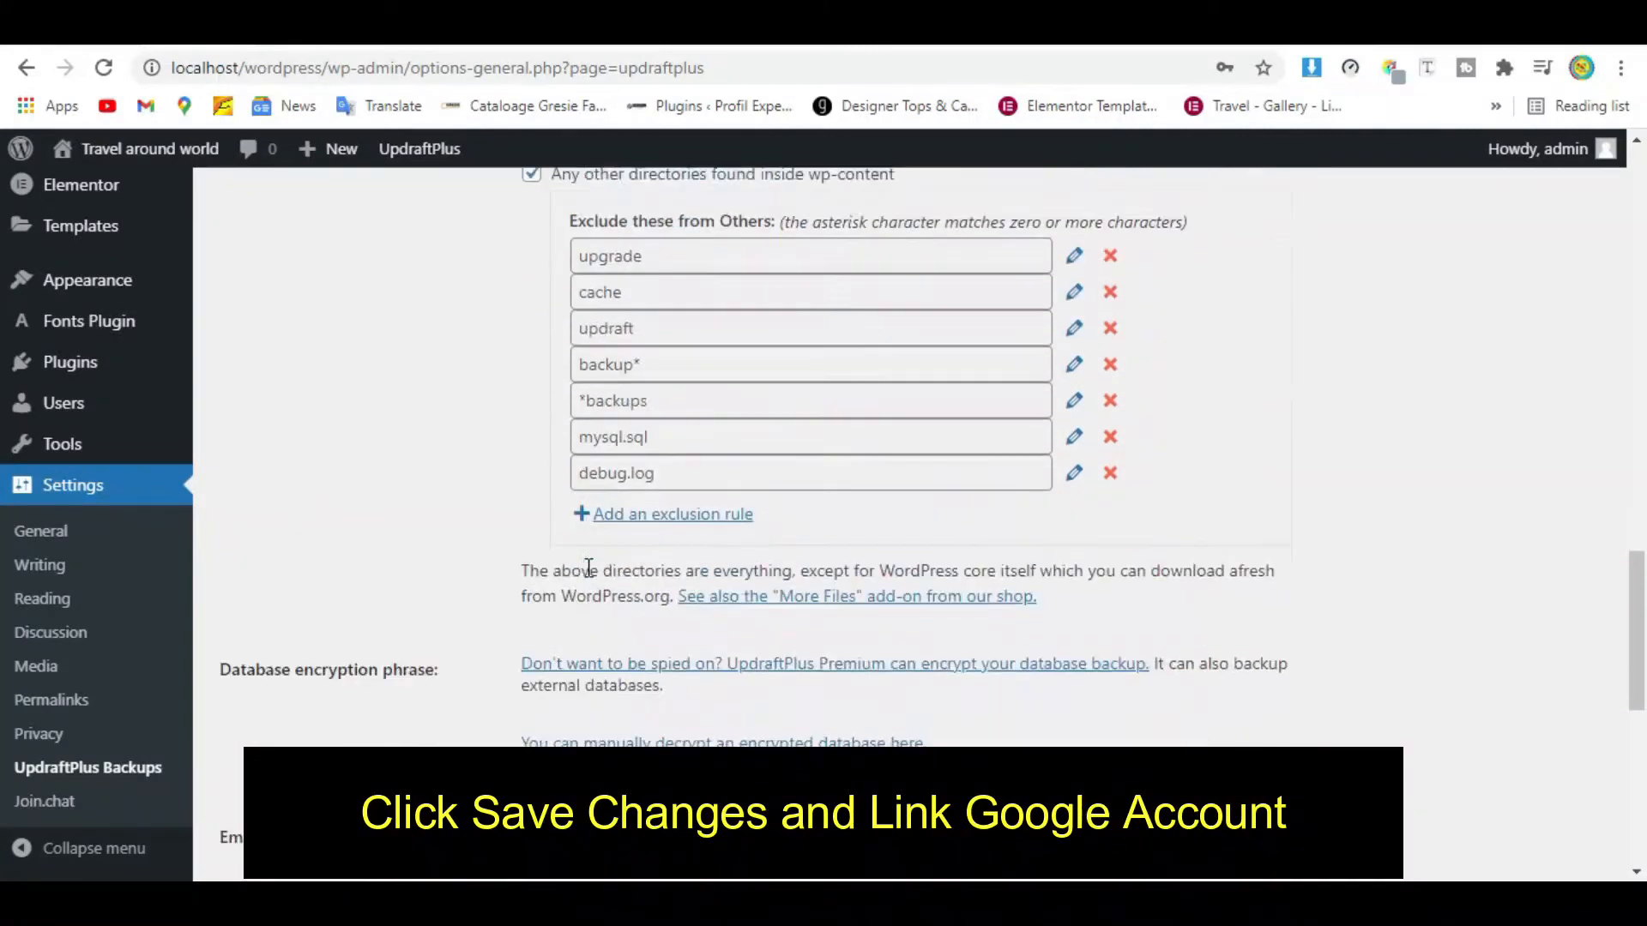
scroll(590, 581, "down", 5)
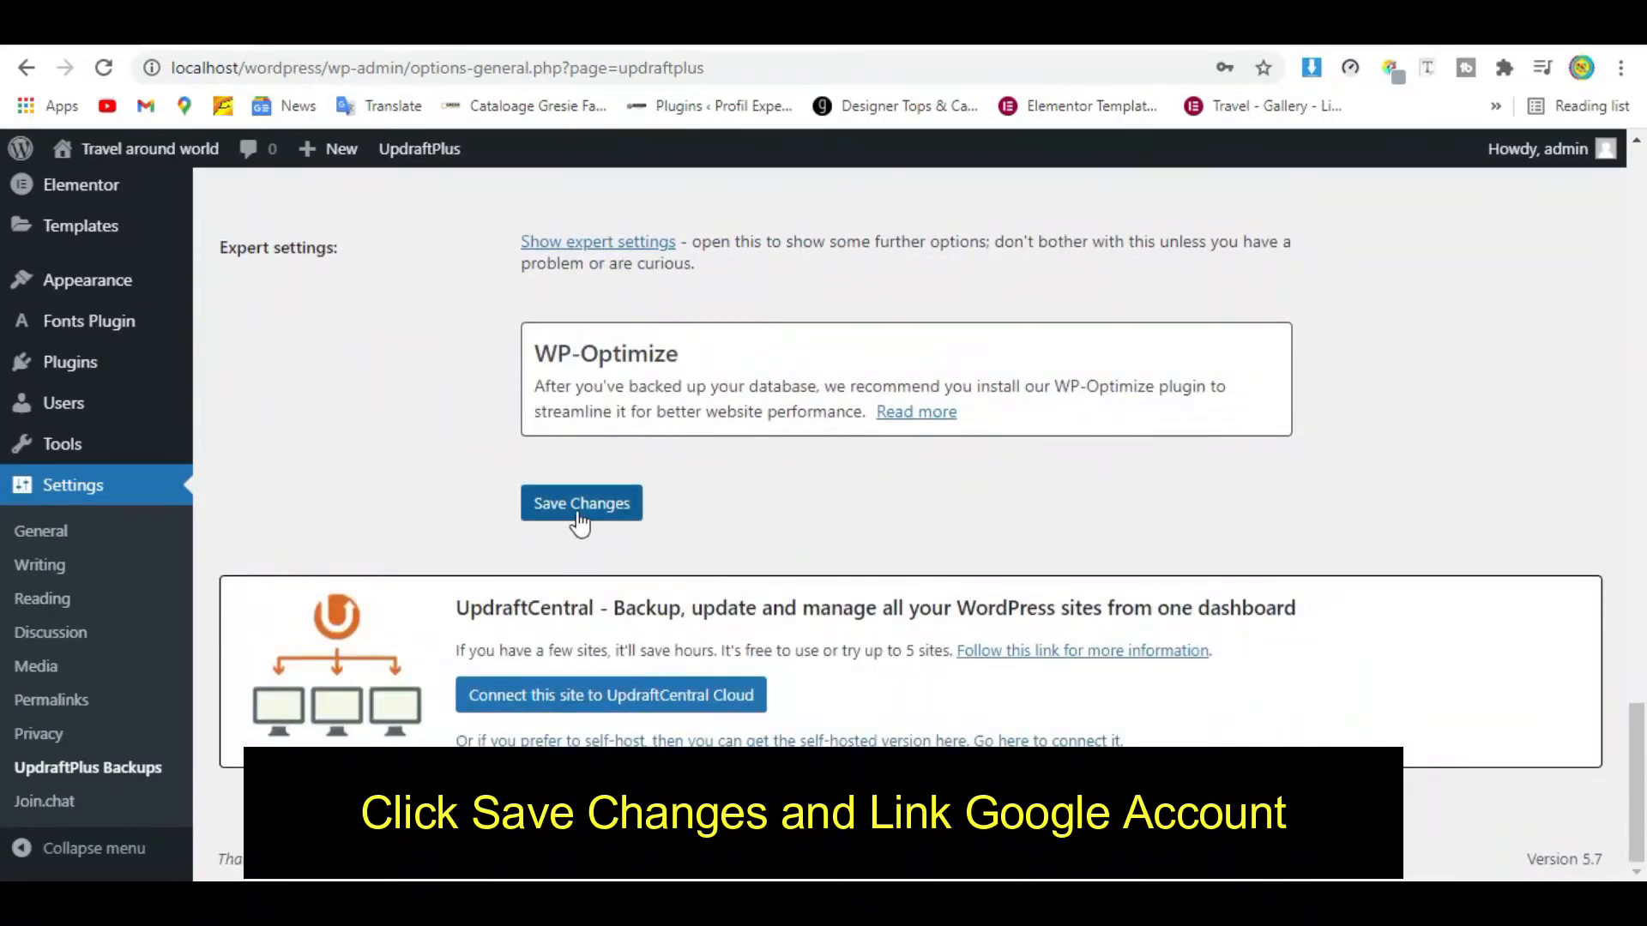
left_click(577, 504)
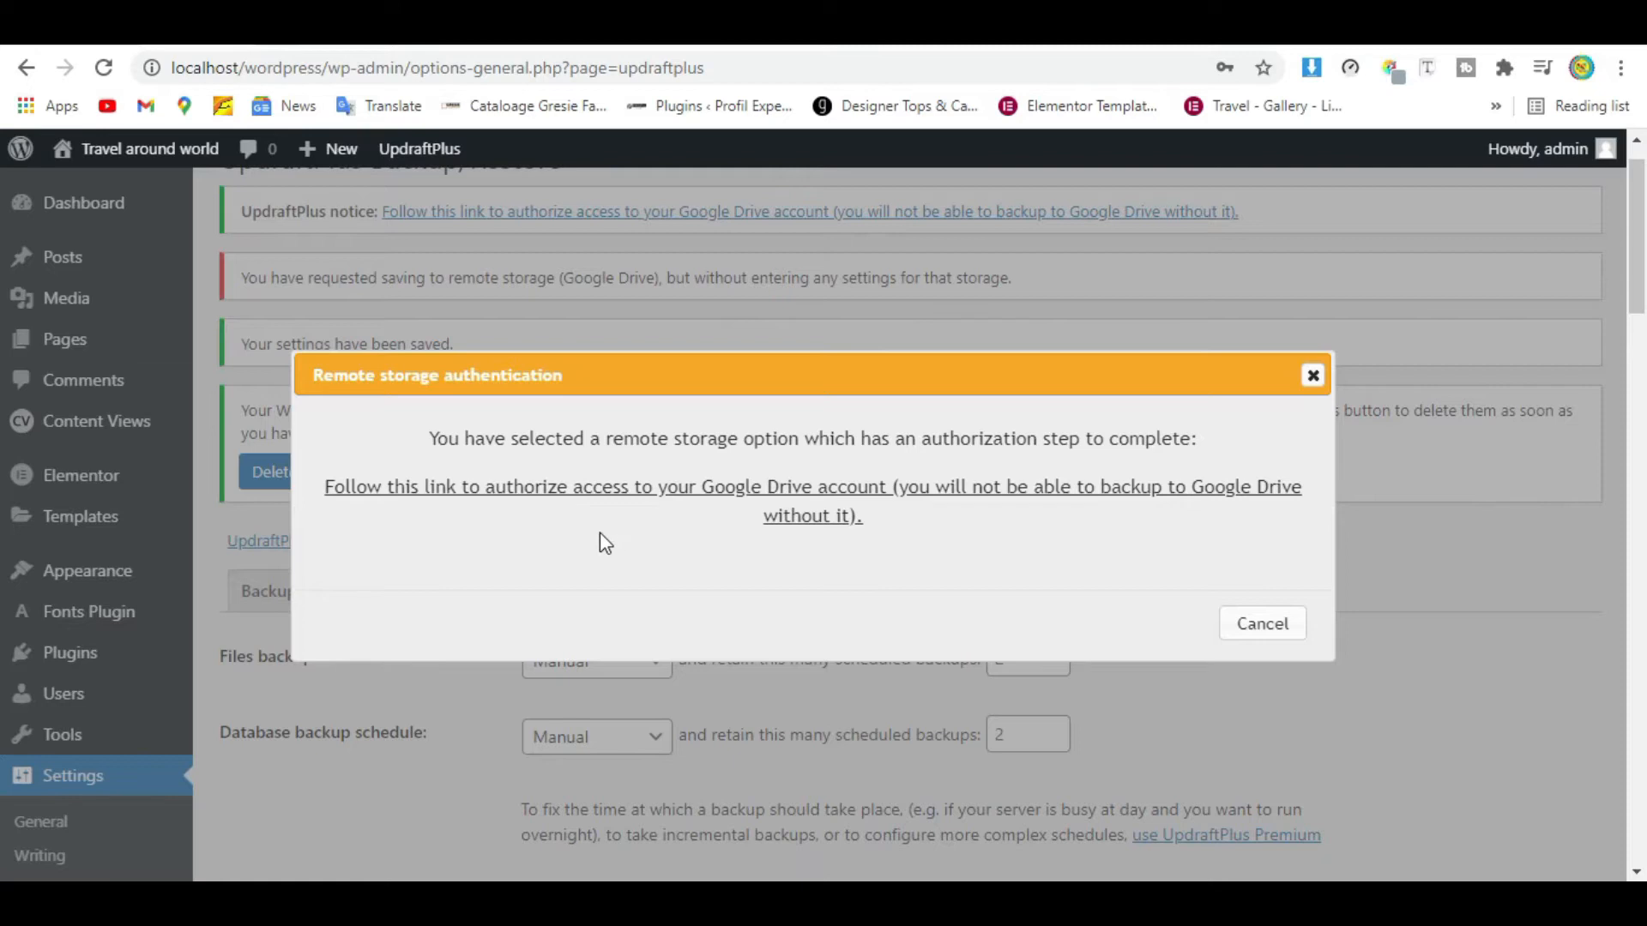
Step: Authorize UpdraftPlus to access Google Drive with the signed-in Google account and complete the setup
left_click(599, 489)
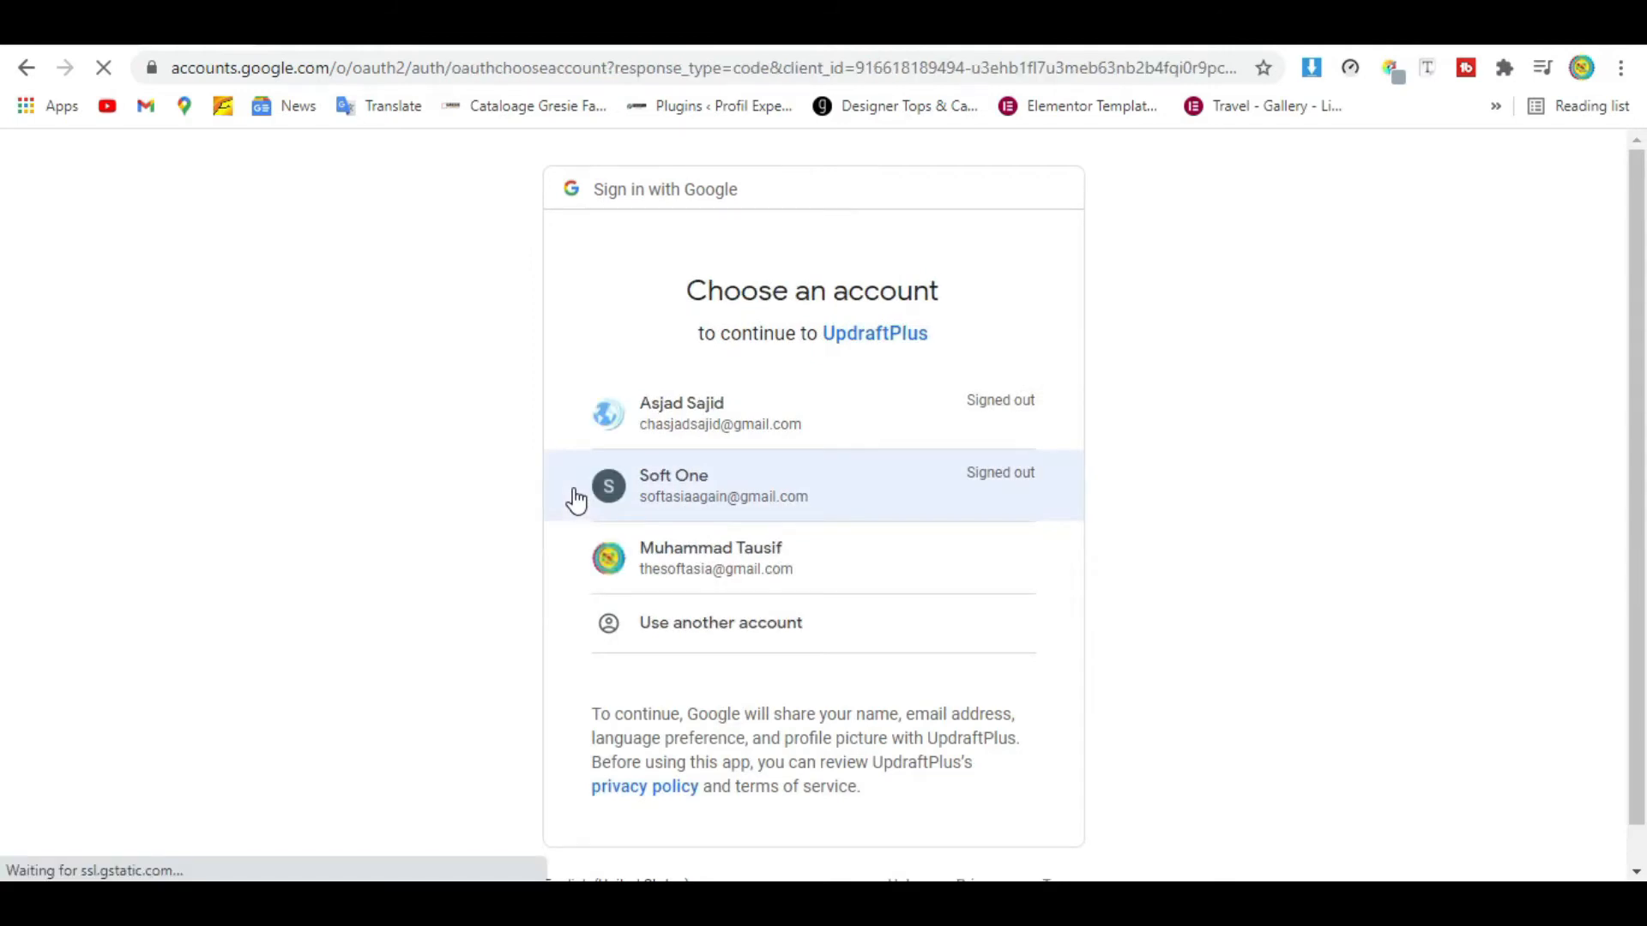
left_click(594, 562)
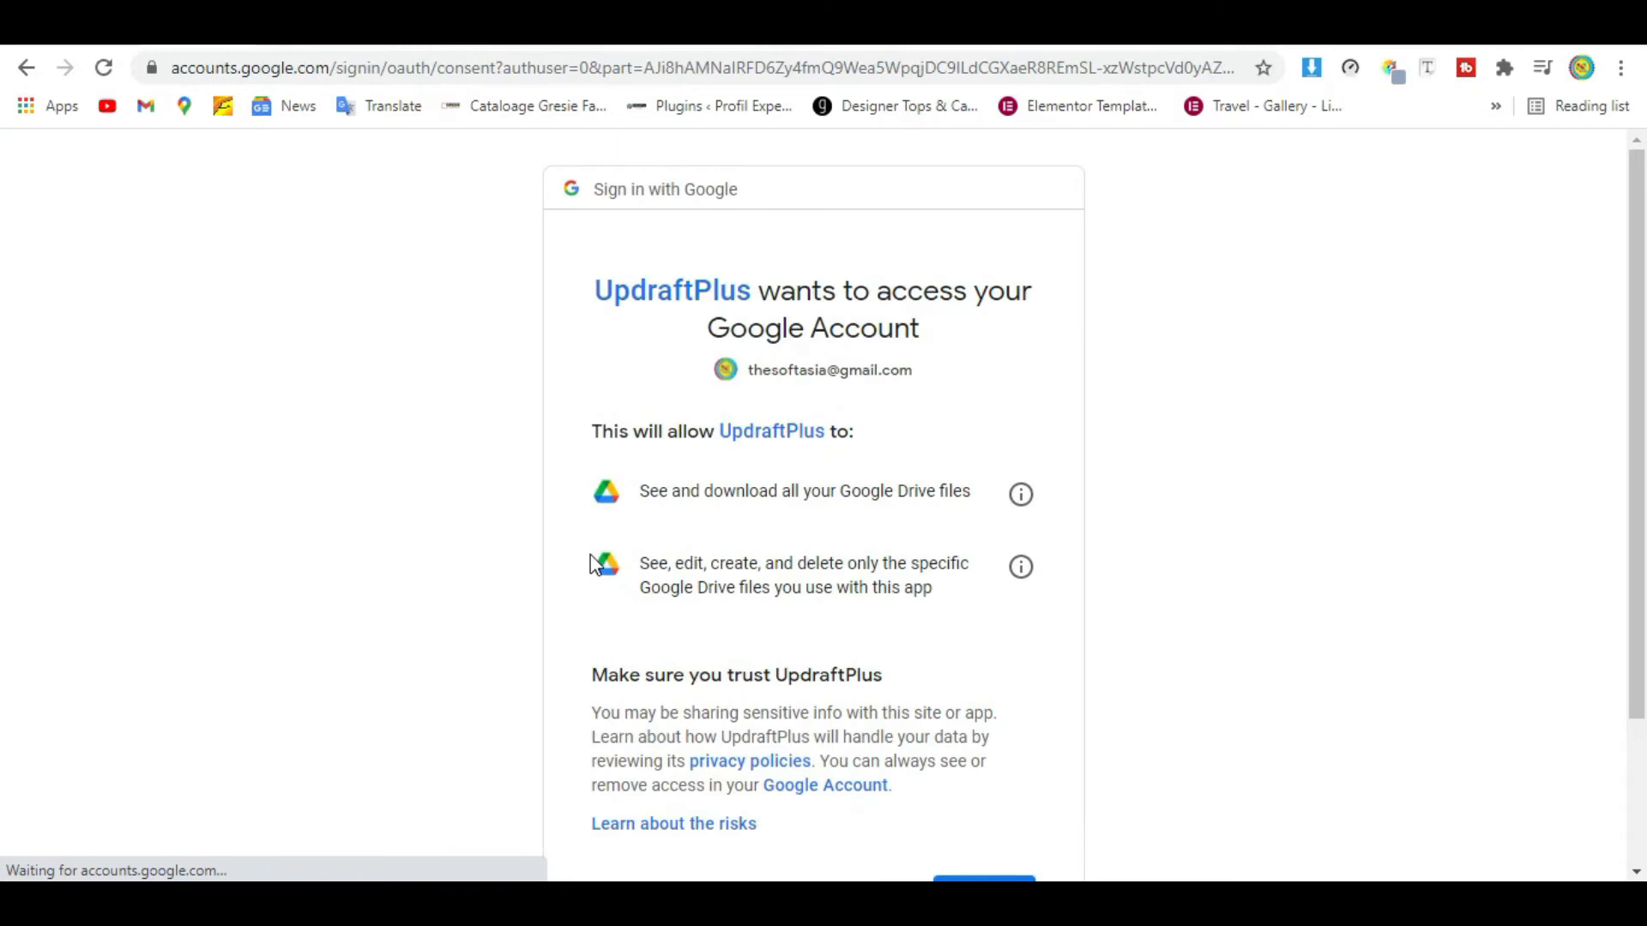
scroll(590, 568, "down", 3)
left_click(950, 705)
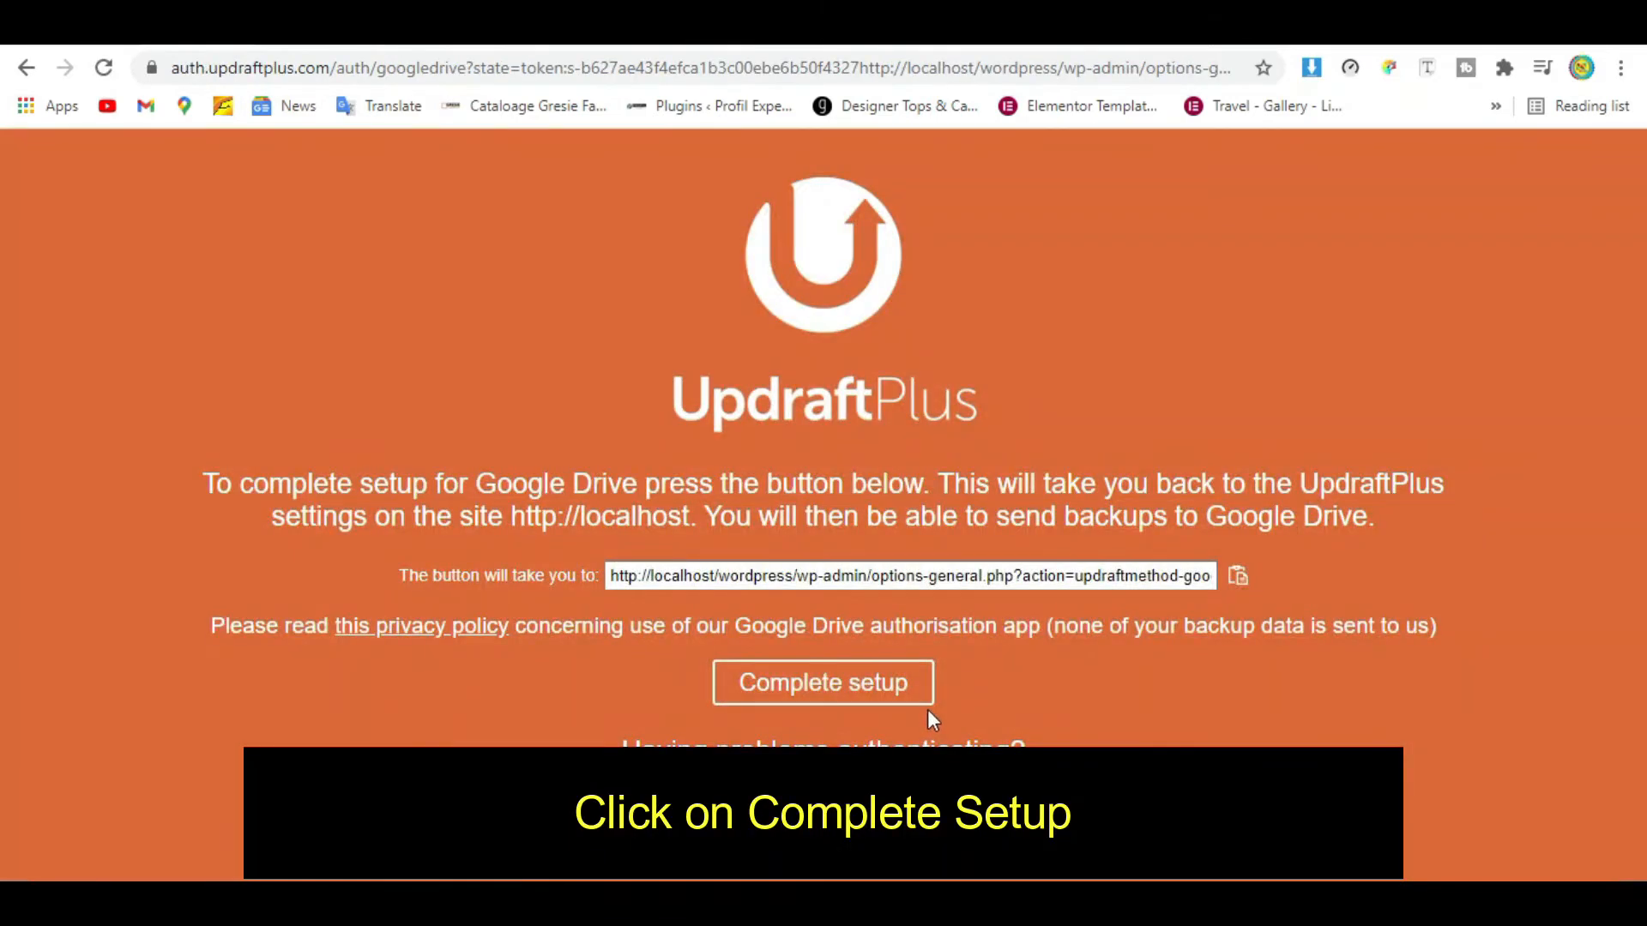
left_click(873, 692)
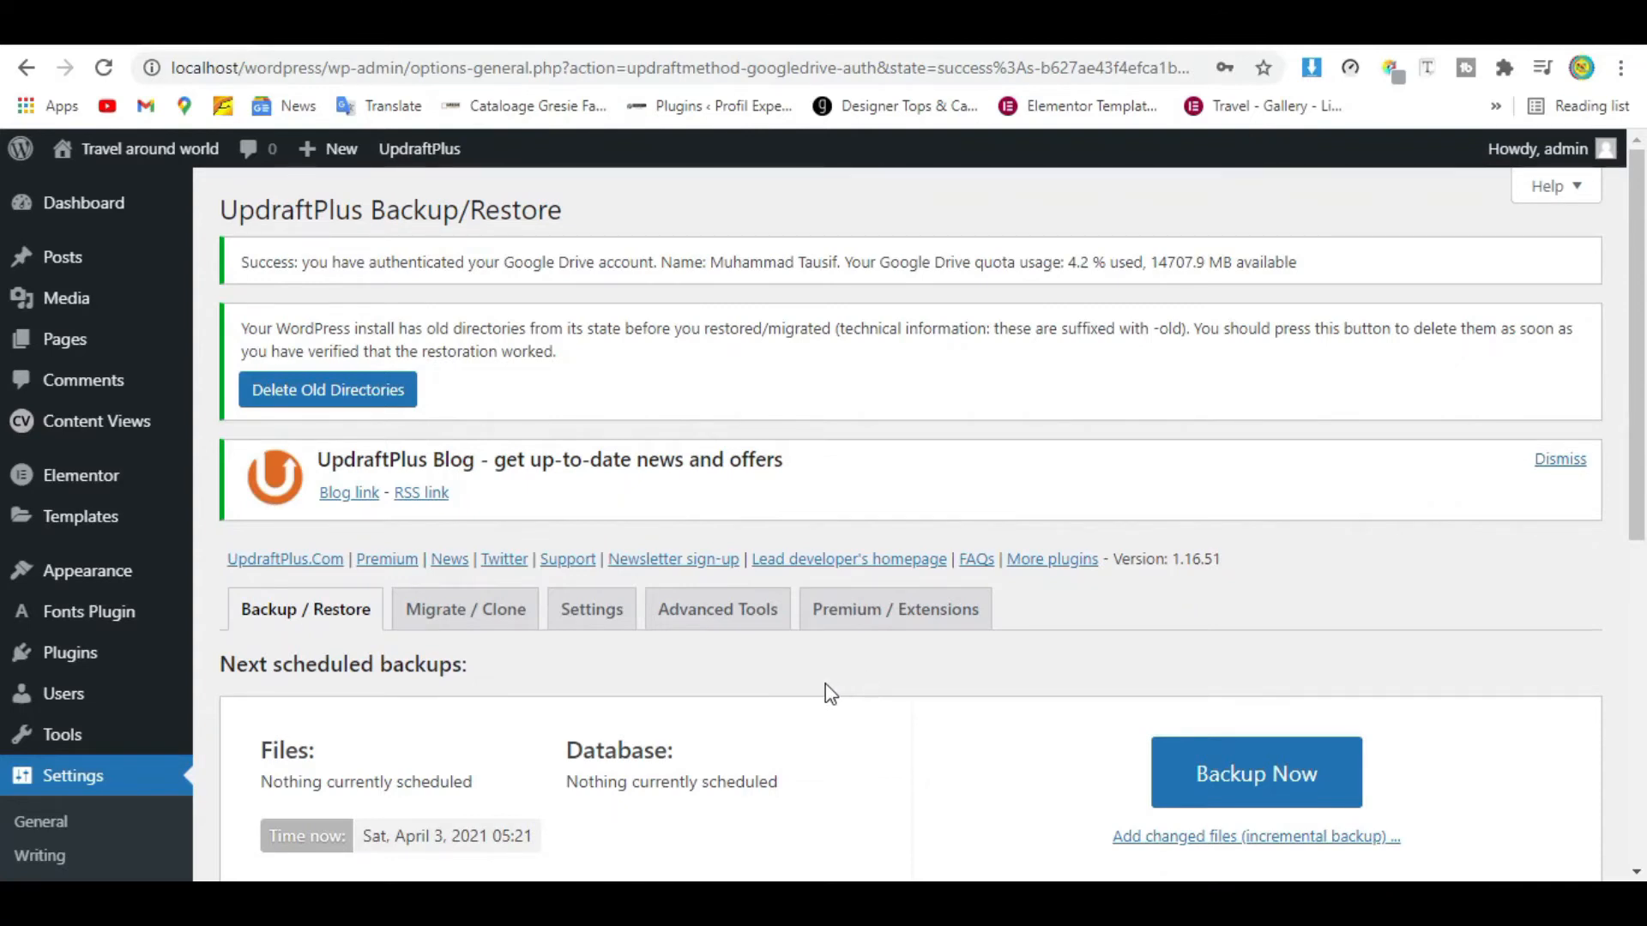
scroll(825, 687, "down", 6)
scroll(819, 689, "down", 1)
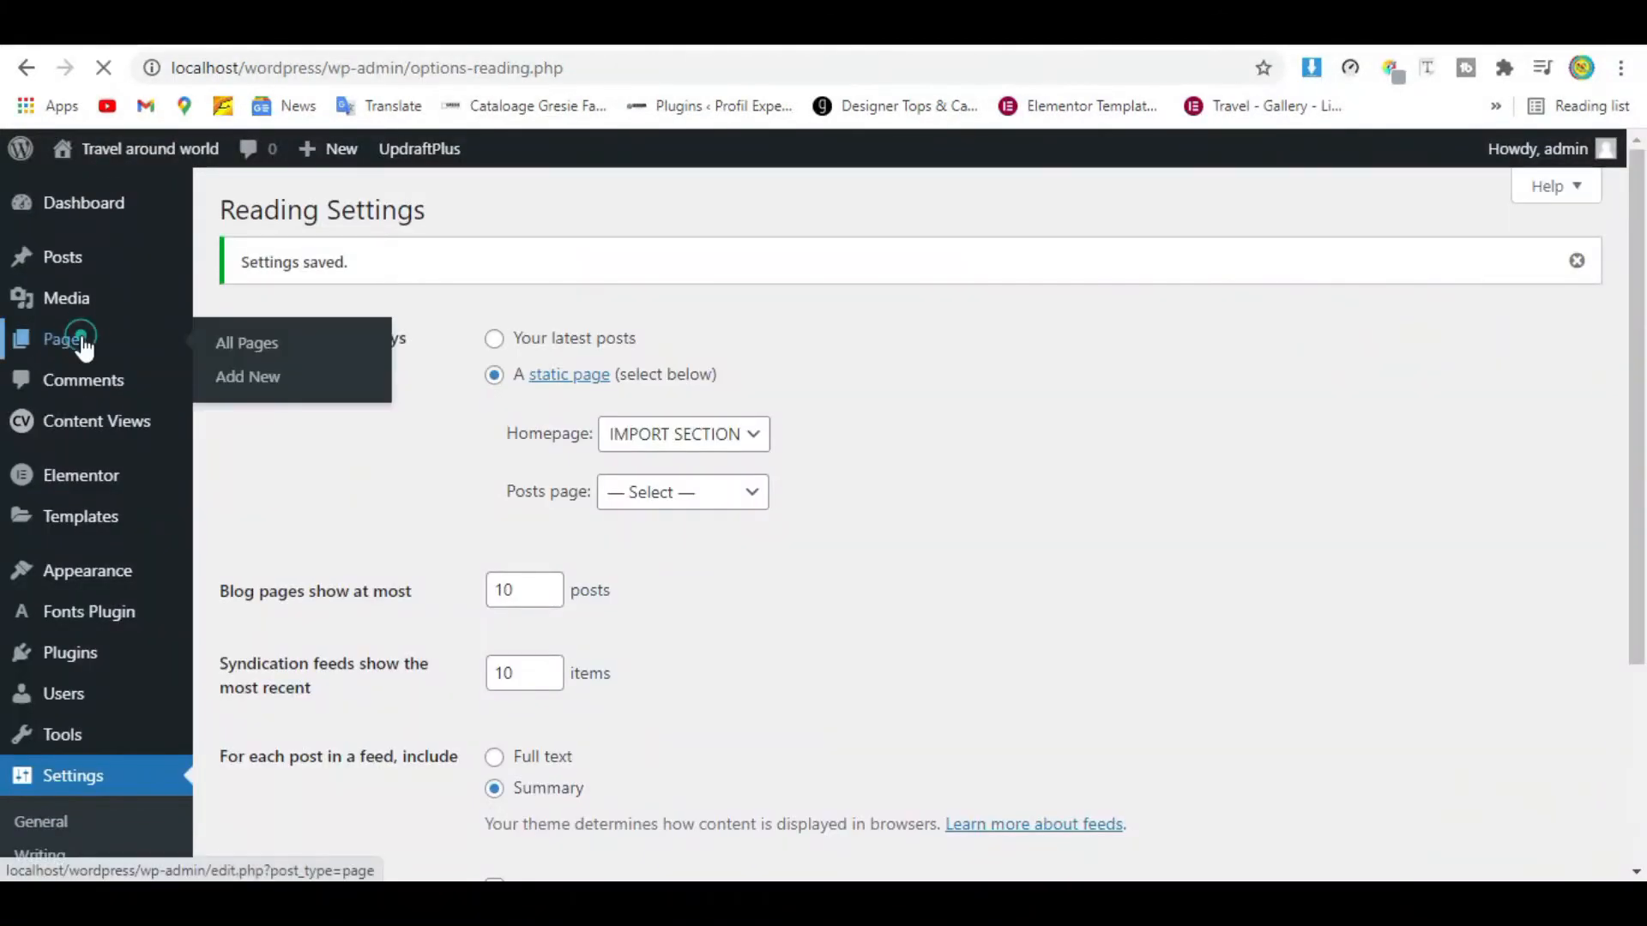
Step: Move all of the site's pages to the Trash with a bulk action
left_click(76, 341)
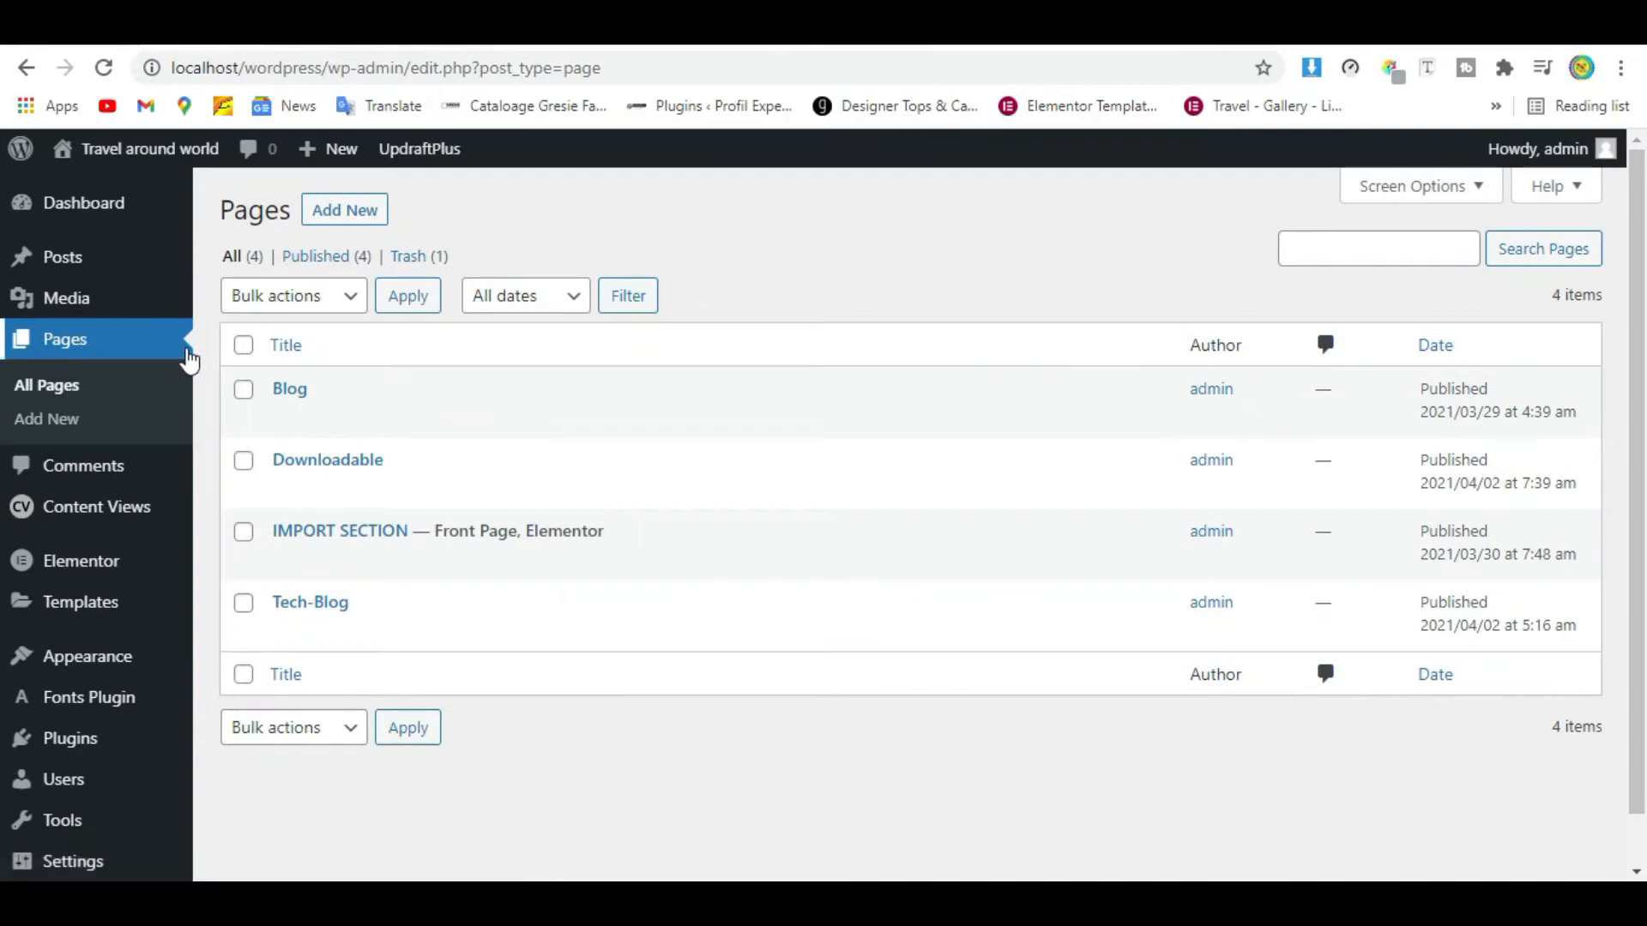
left_click(244, 344)
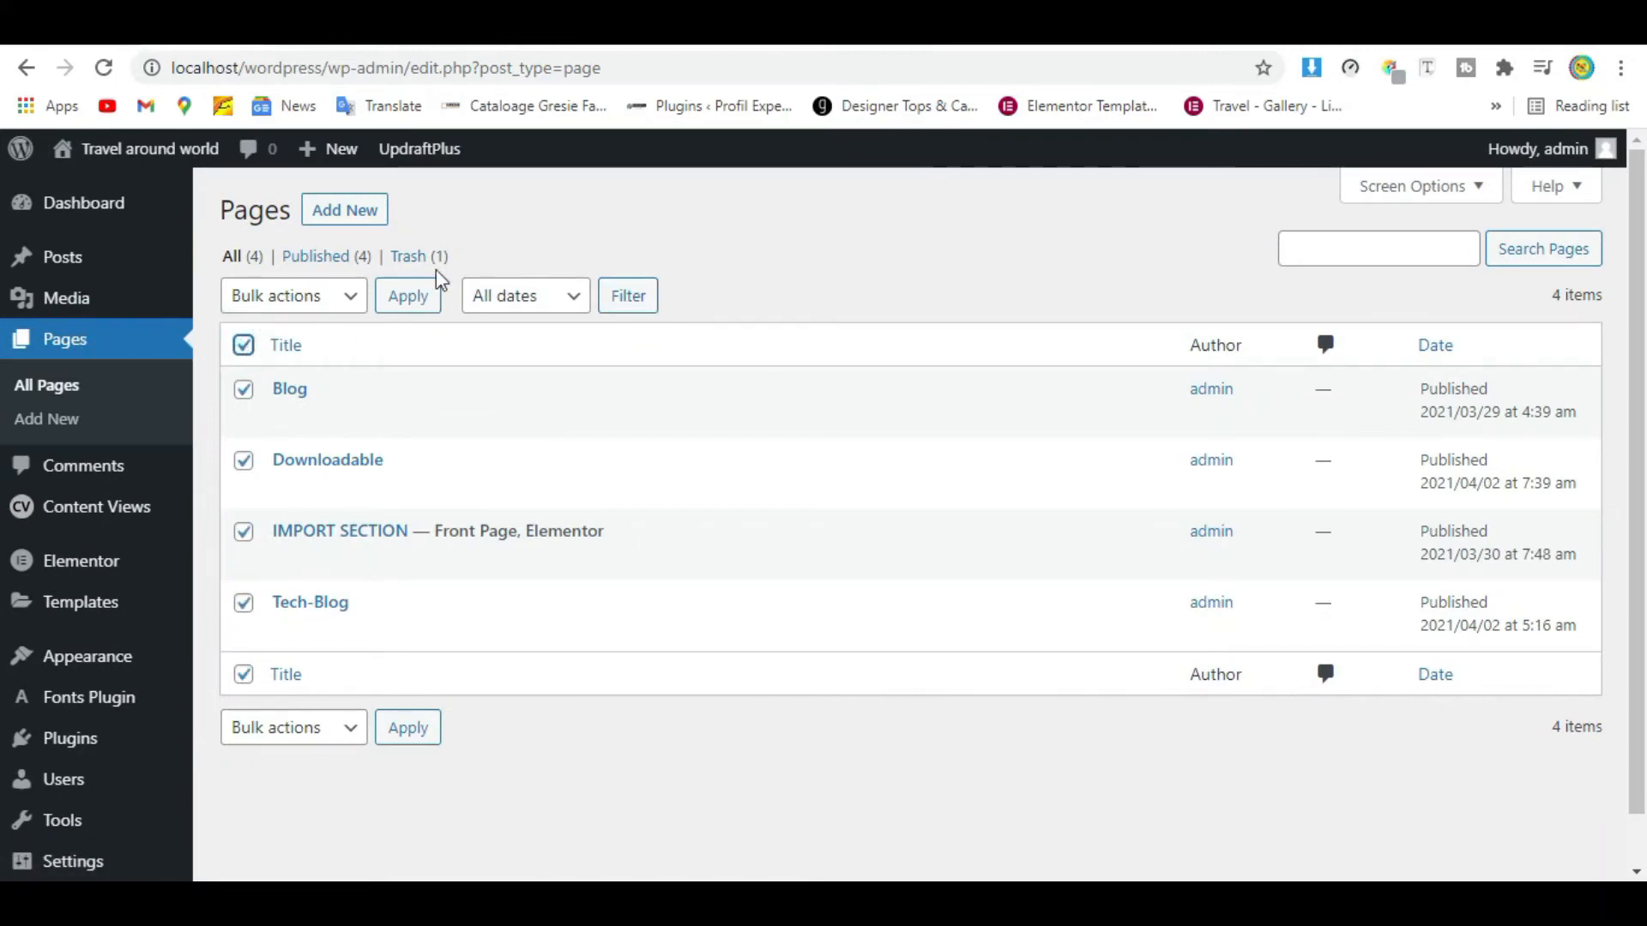
left_click(352, 295)
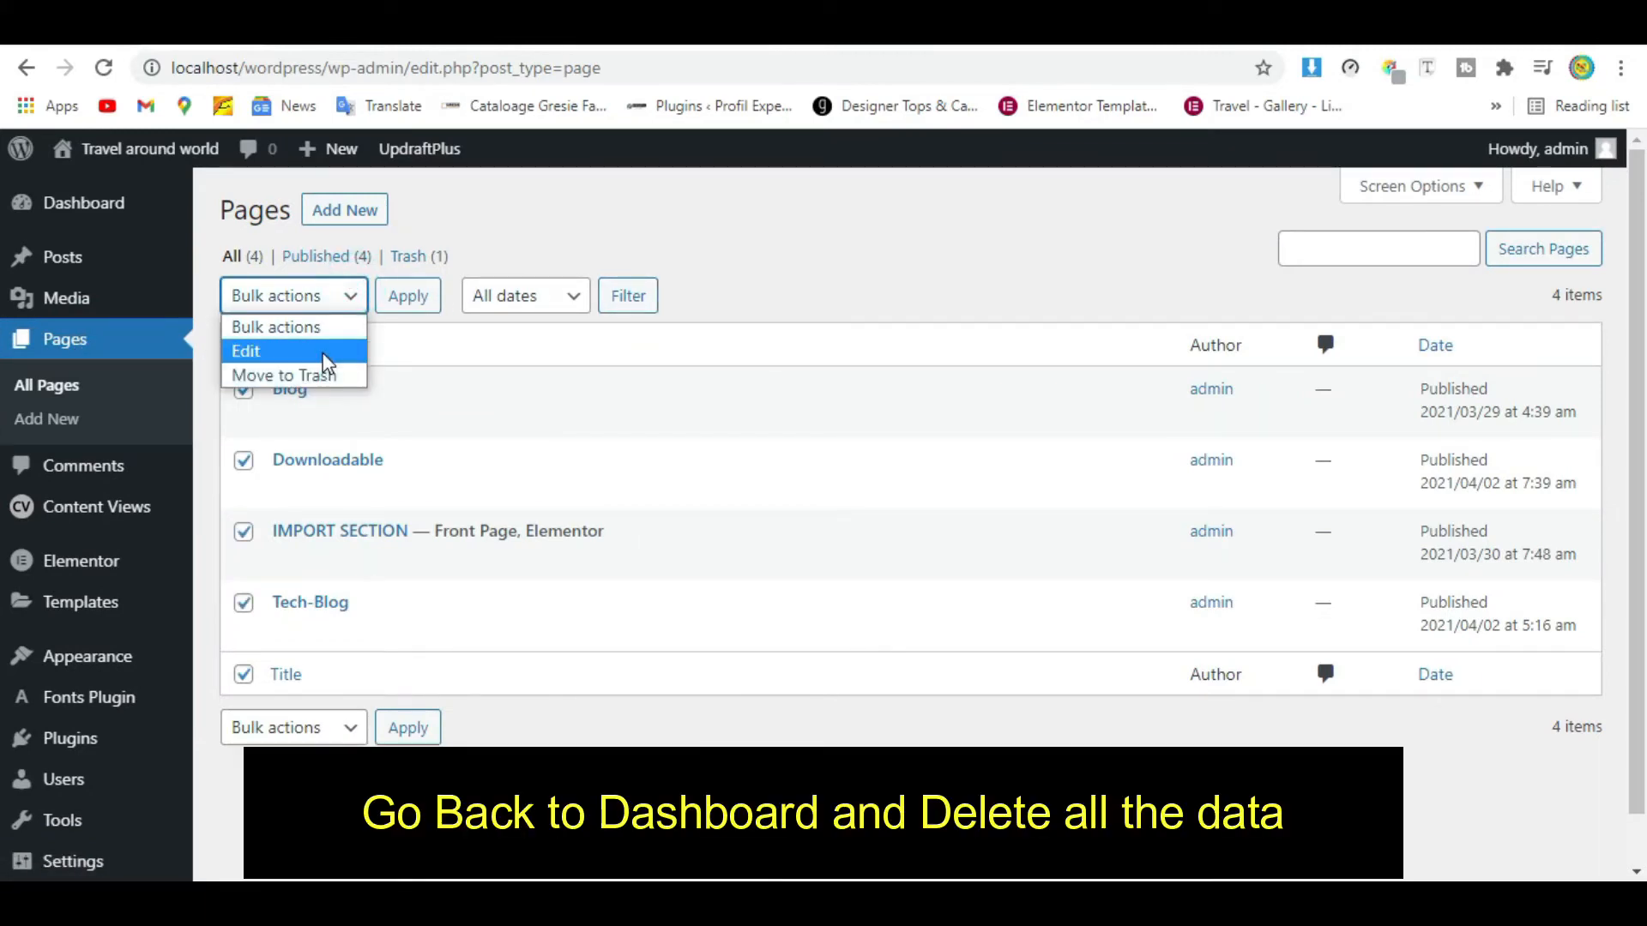
left_click(324, 376)
left_click(395, 300)
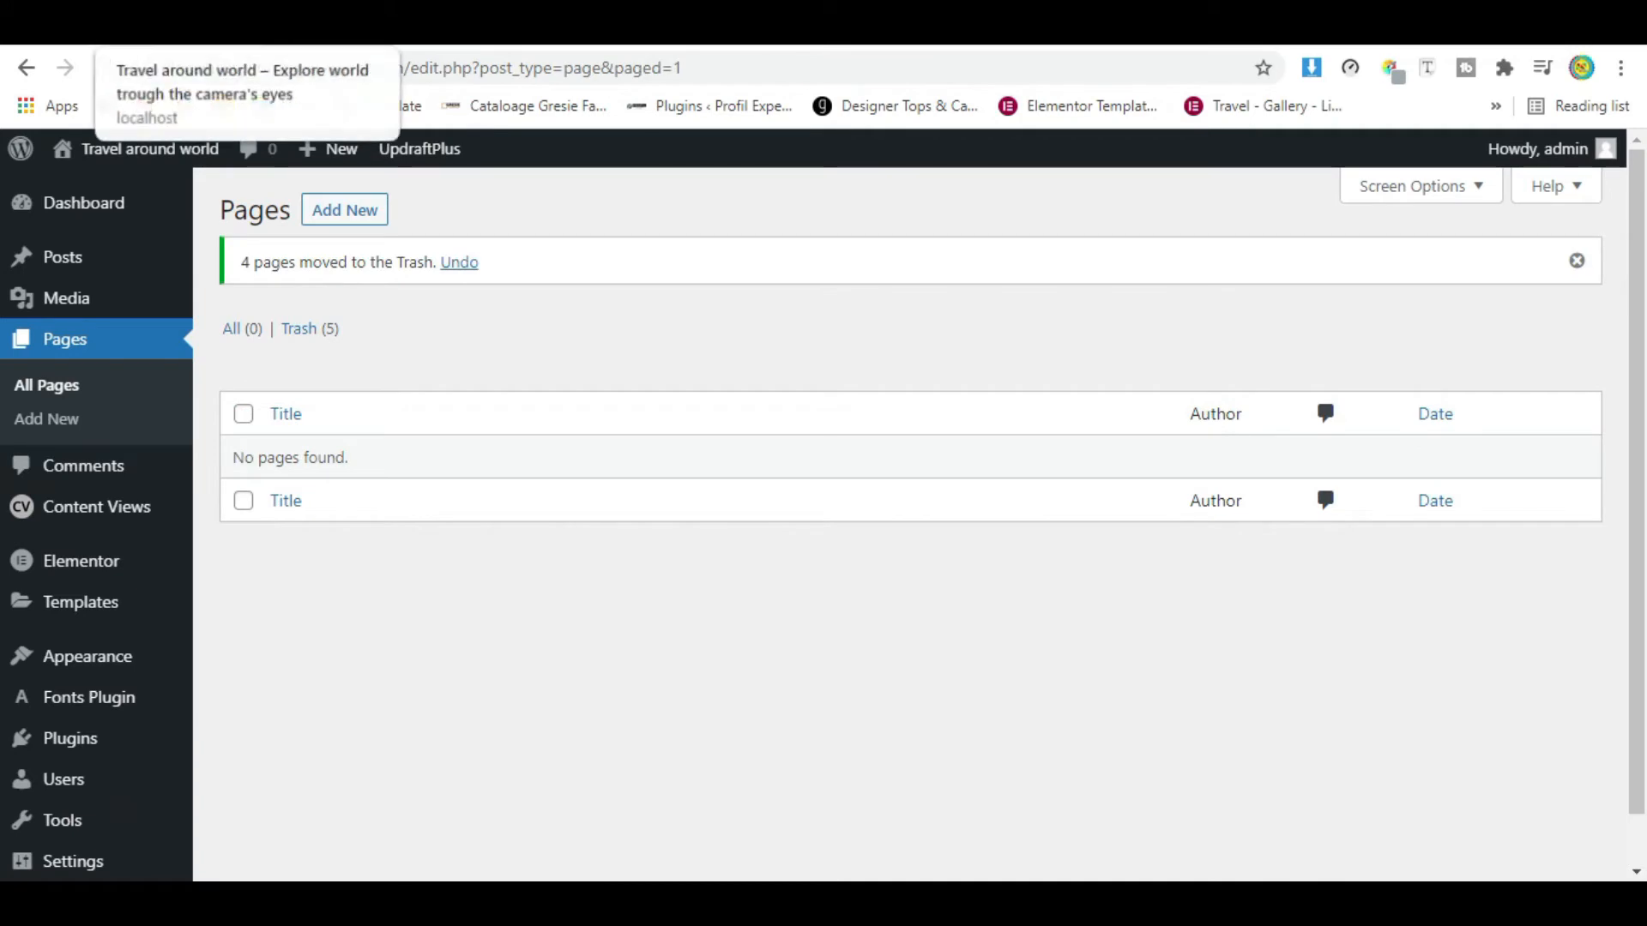
Step: Reload the site's front page and look through its content after the page deletion
left_click(146, 50)
left_click(104, 68)
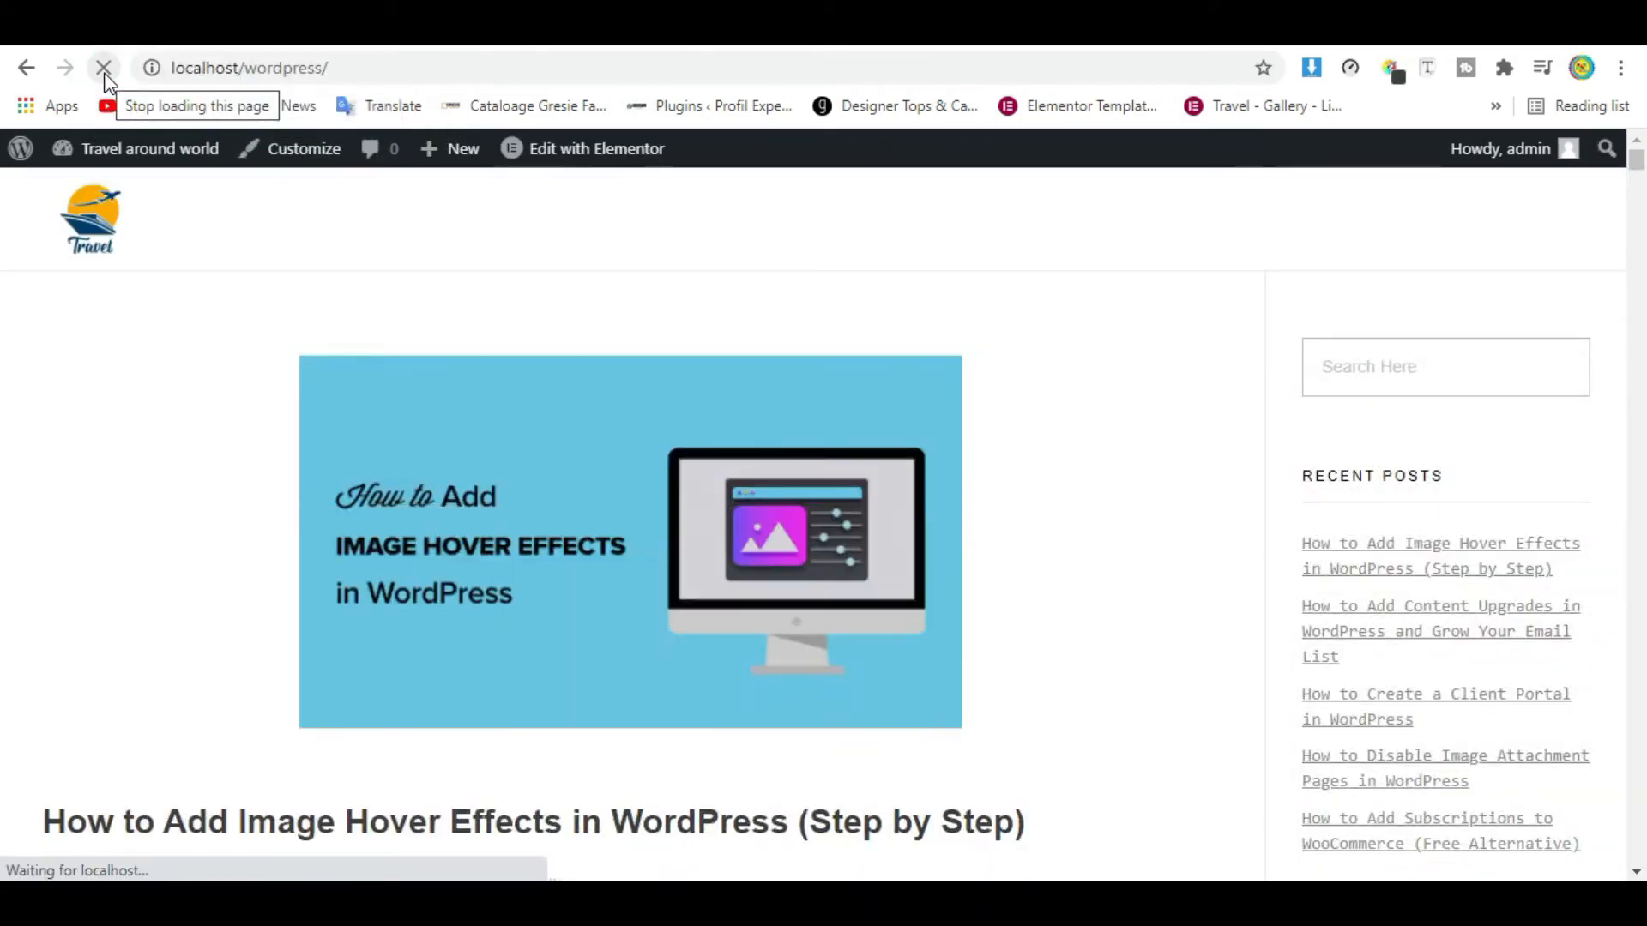
scroll(336, 452, "down", 8)
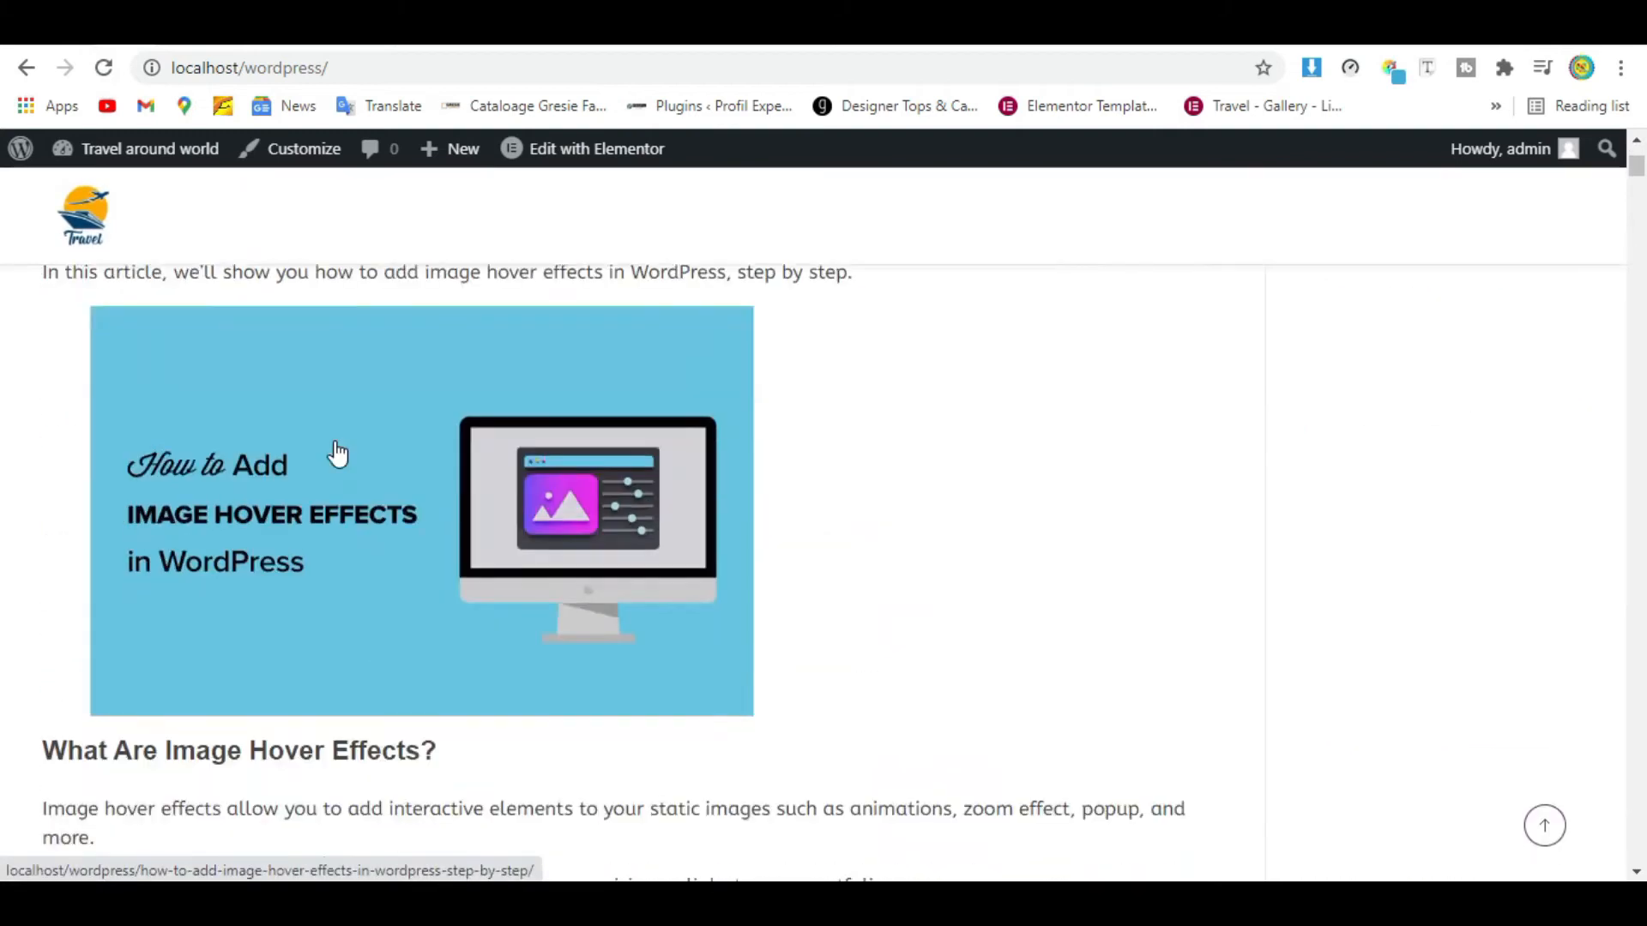
scroll(337, 453, "down", 6)
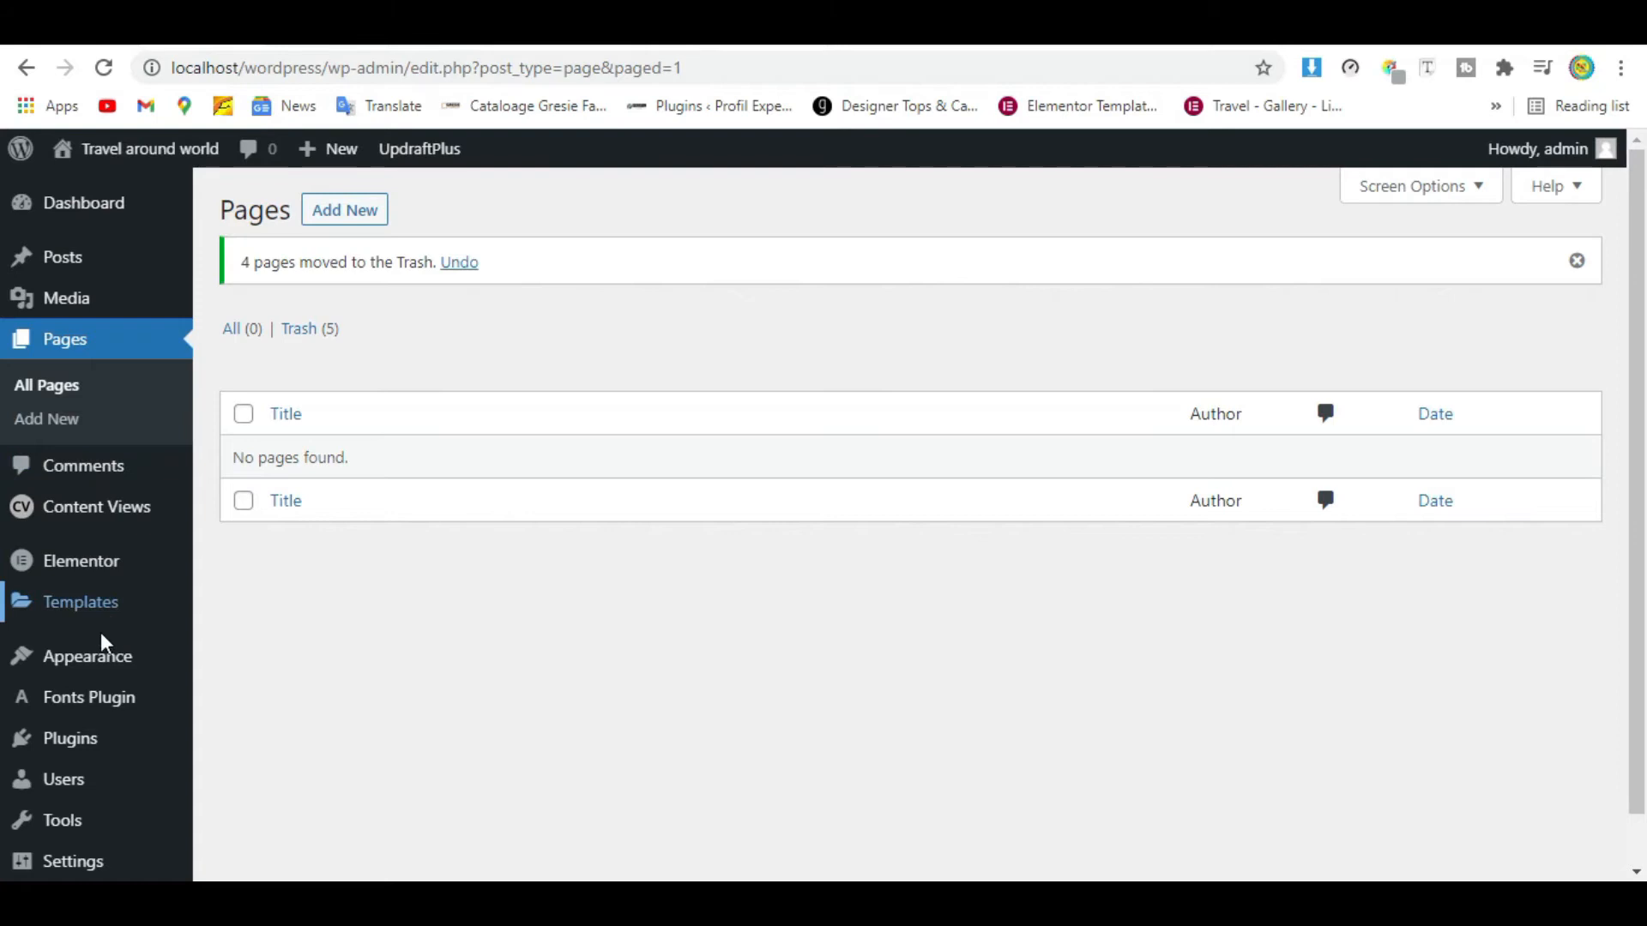
Step: Open the UpdraftPlus backups page and start restoring the existing backup dated Apr 03, 2021 4:23
scroll(109, 639, "down", 1)
mouse_move(156, 606)
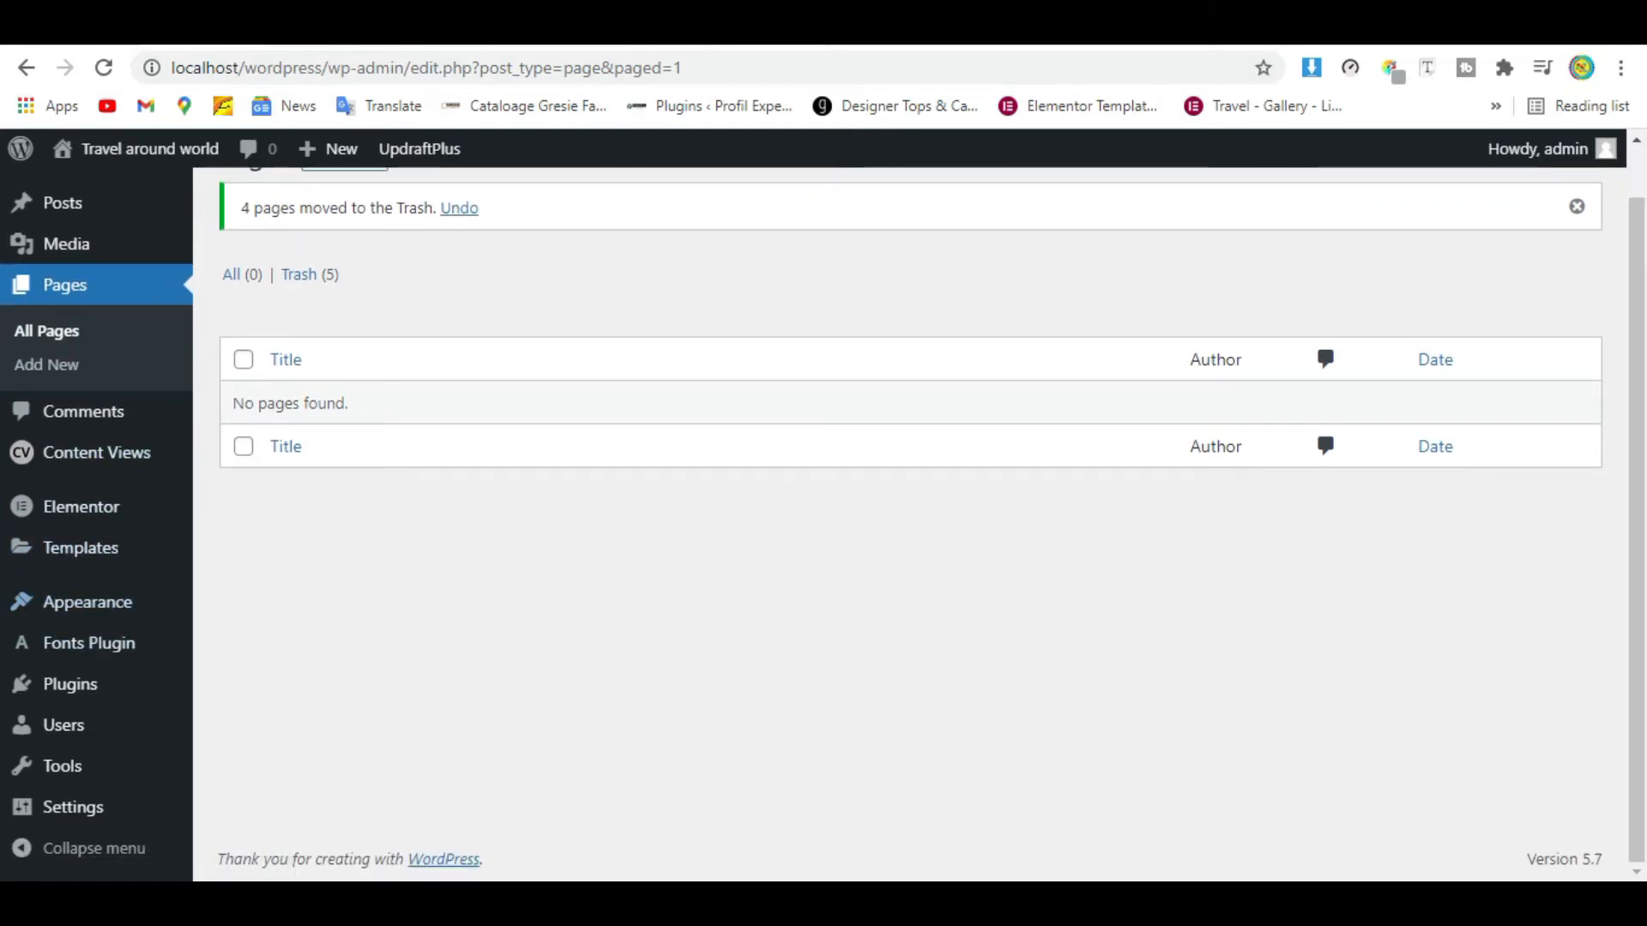
mouse_move(47, 775)
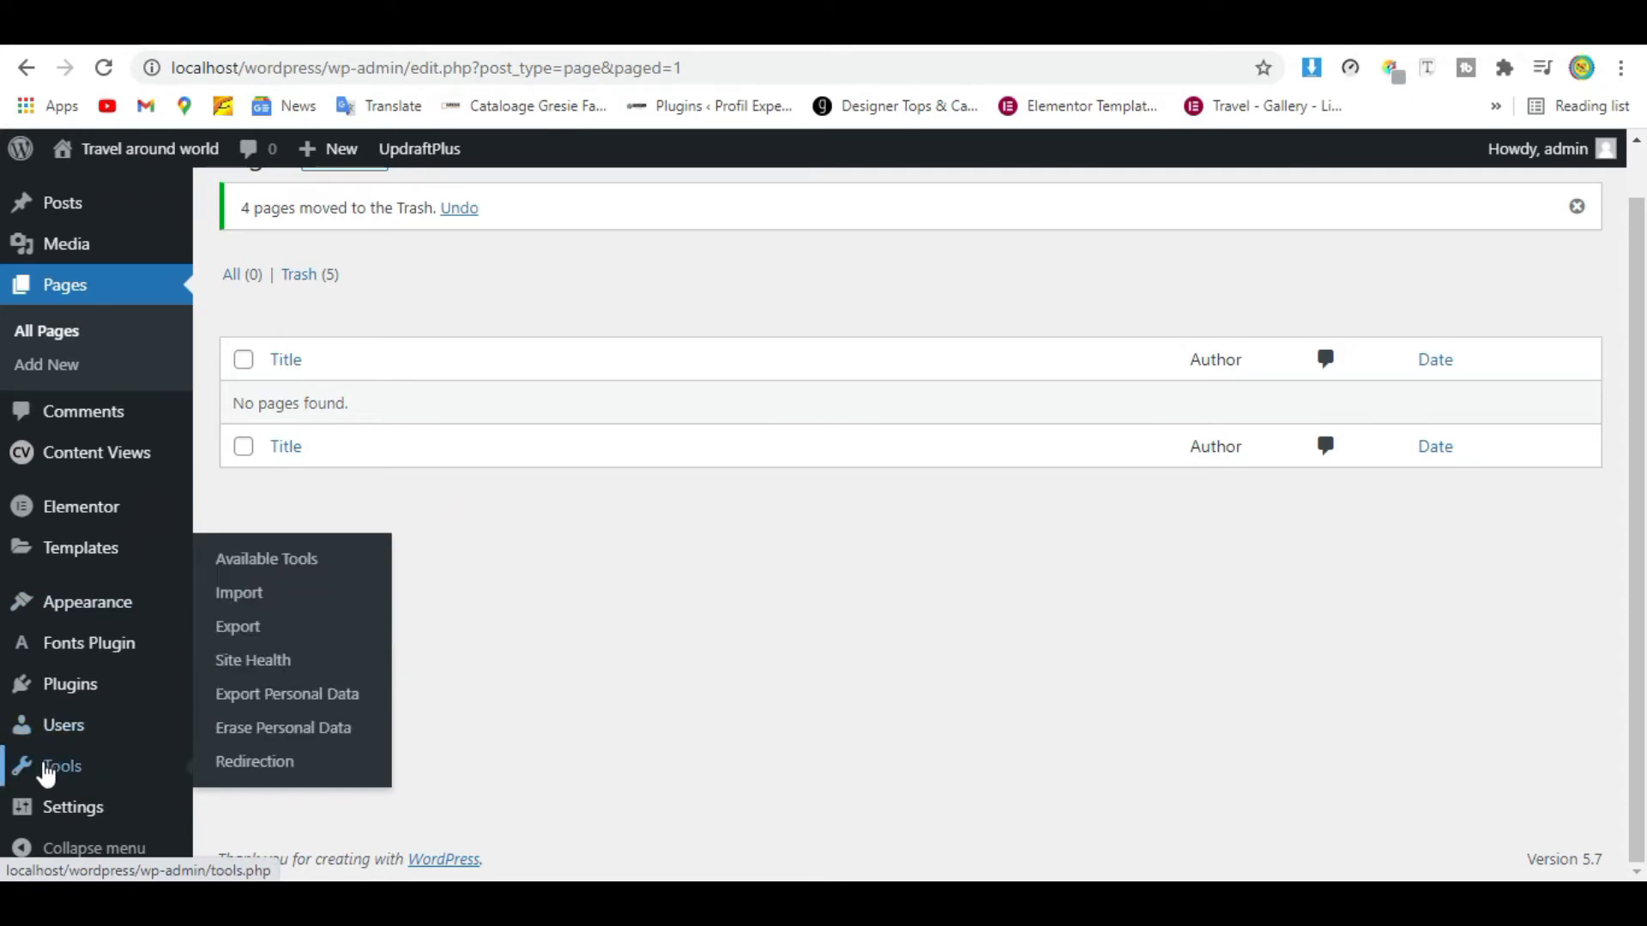
mouse_move(47, 813)
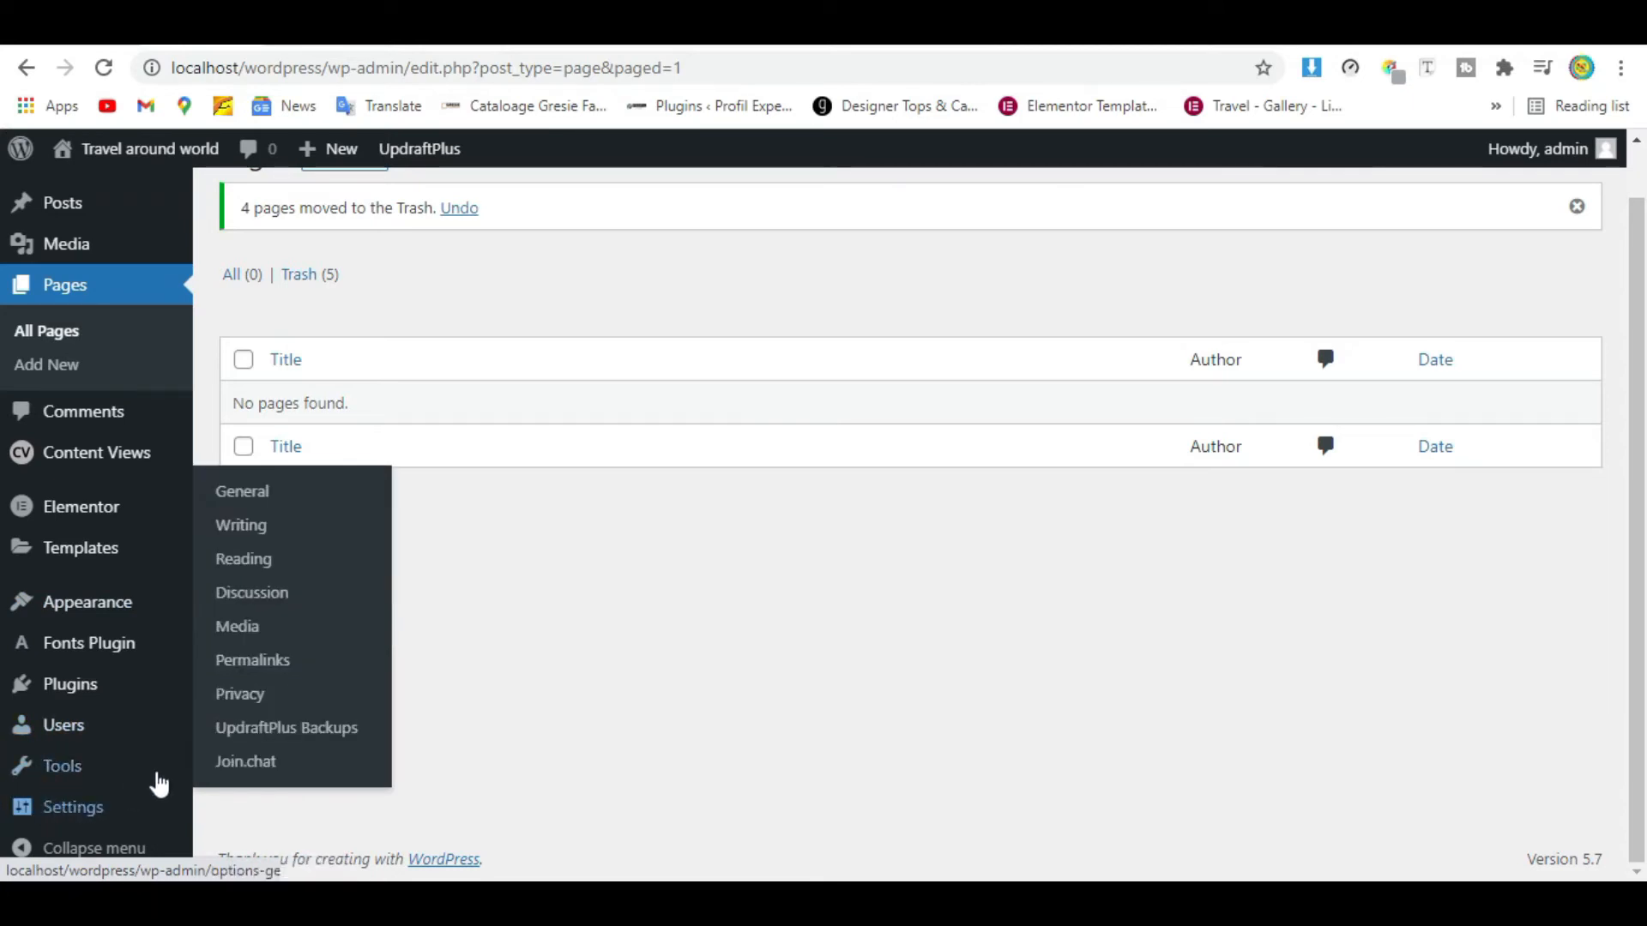
left_click(268, 736)
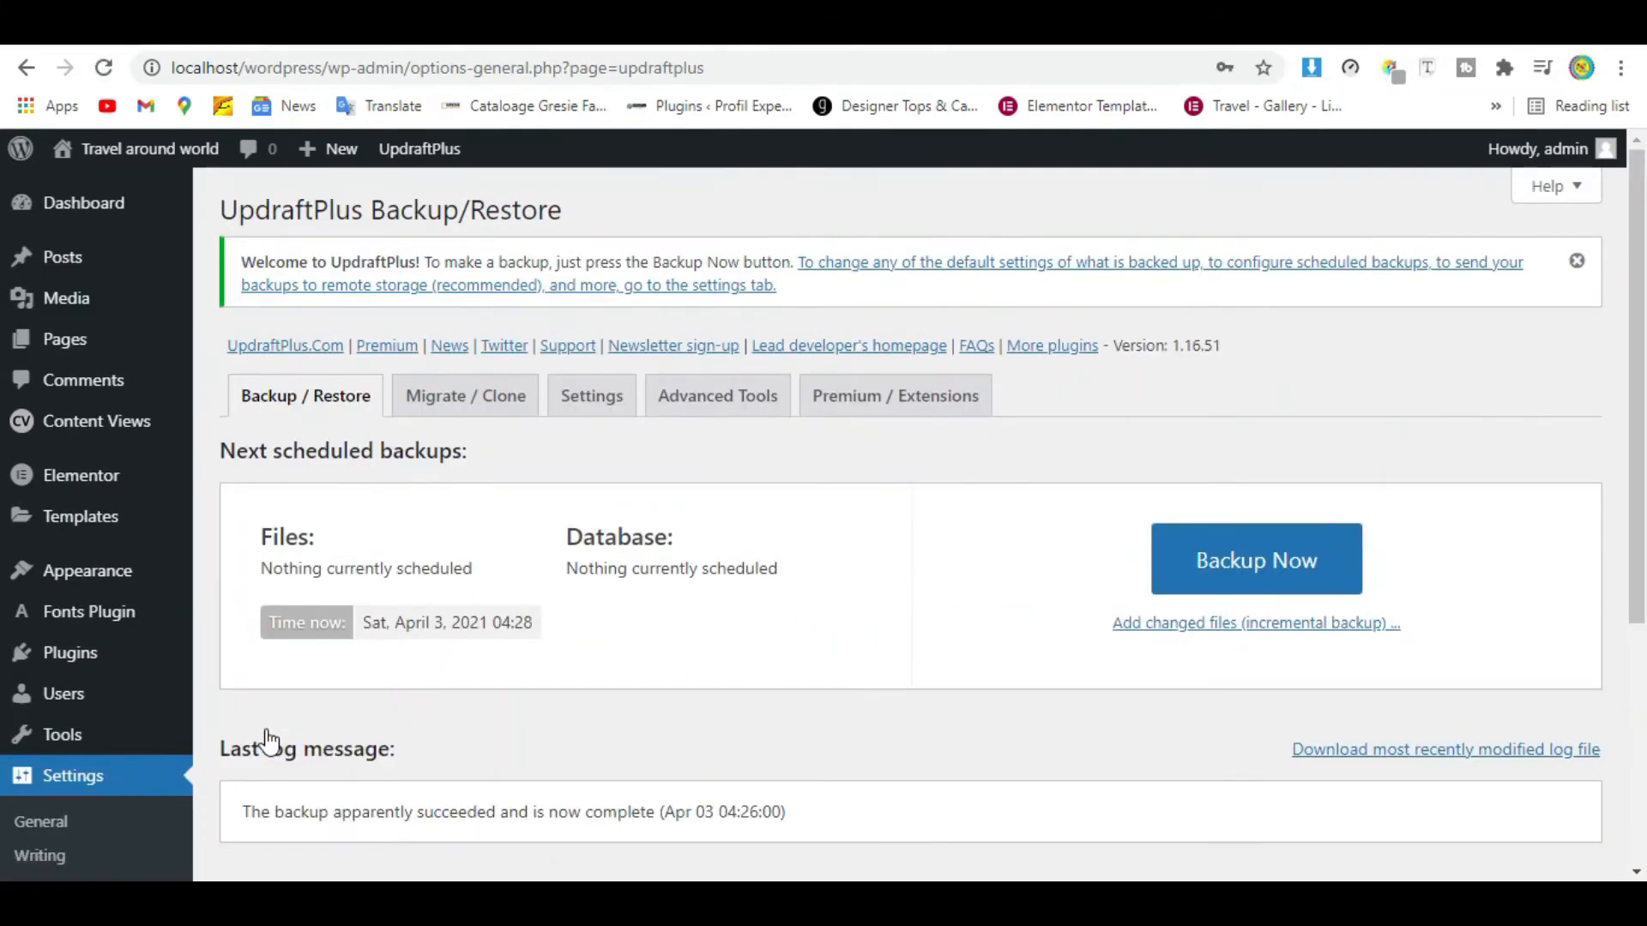
scroll(270, 739, "down", 1)
scroll(269, 736, "down", 4)
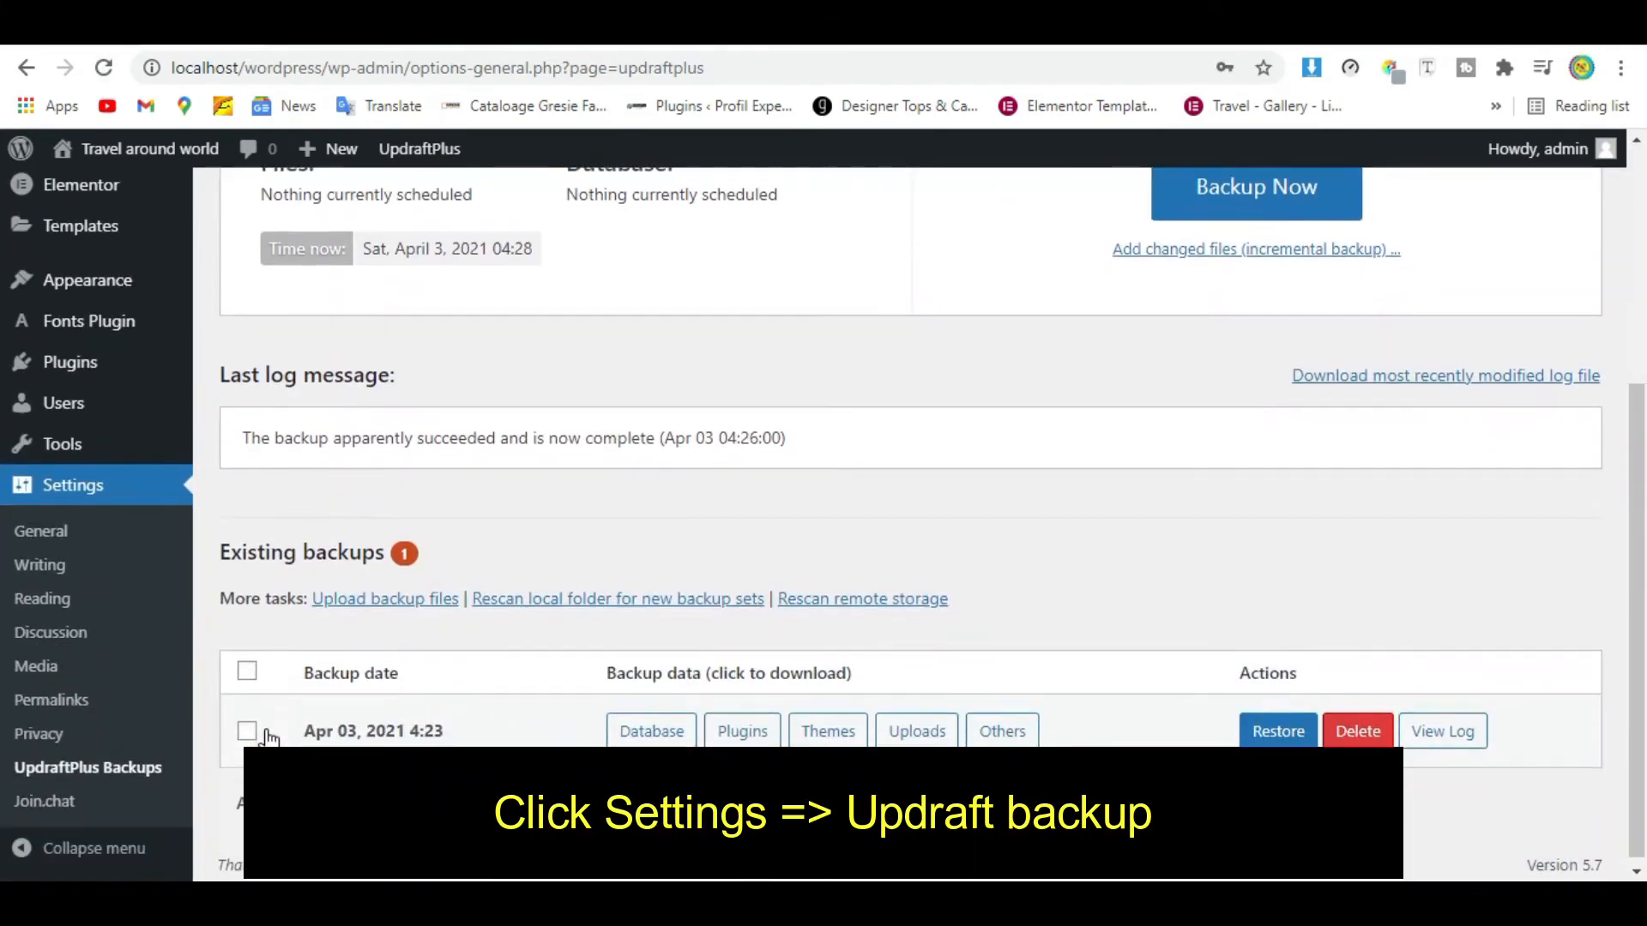
left_click(1291, 725)
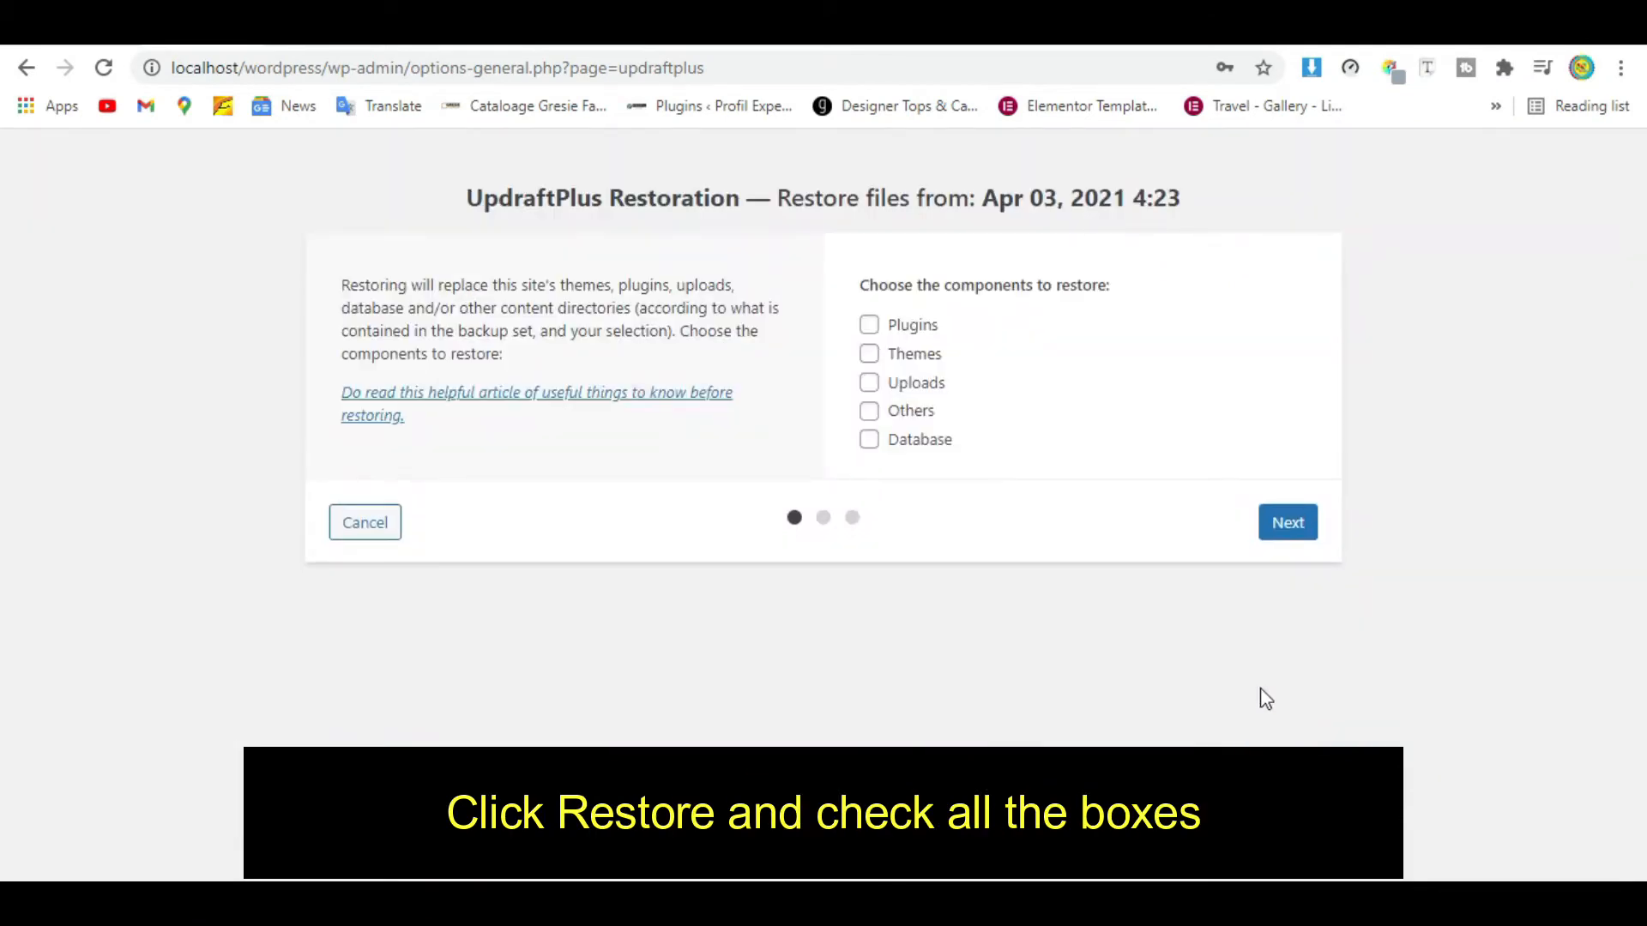
Step: Restore the backup's Plugins, Themes, Uploads, Others and Database components, and return to the UpdraftPlus configuration
left_click(869, 326)
left_click(868, 353)
left_click(868, 324)
left_click(869, 382)
left_click(869, 412)
left_click(870, 441)
left_click(1289, 534)
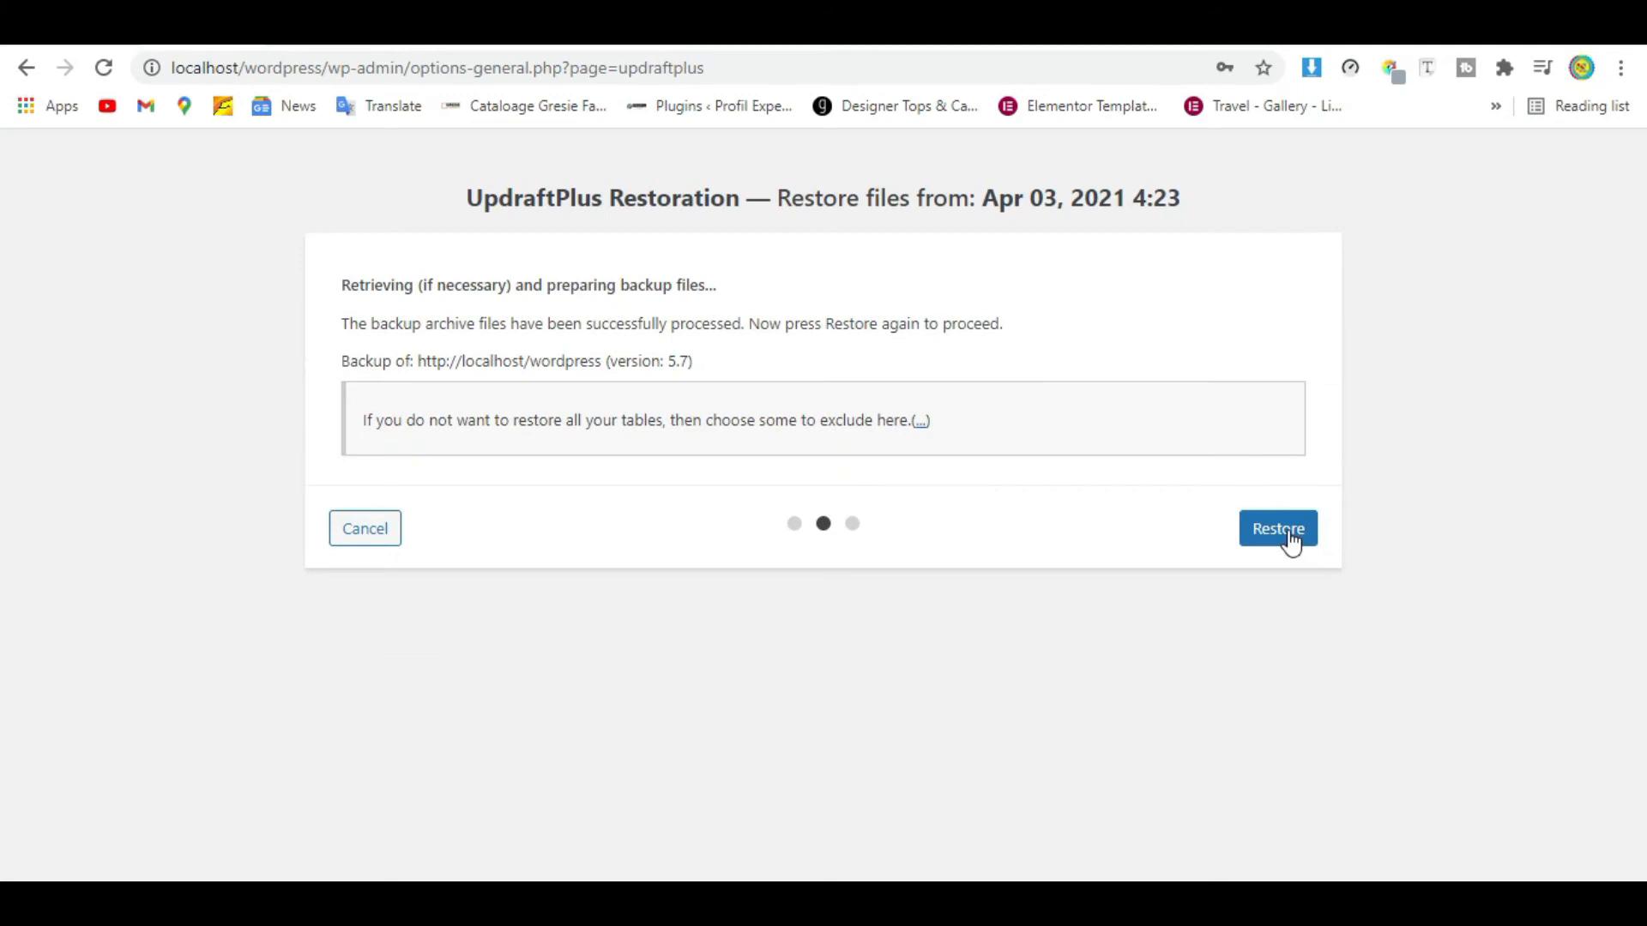
left_click(1277, 533)
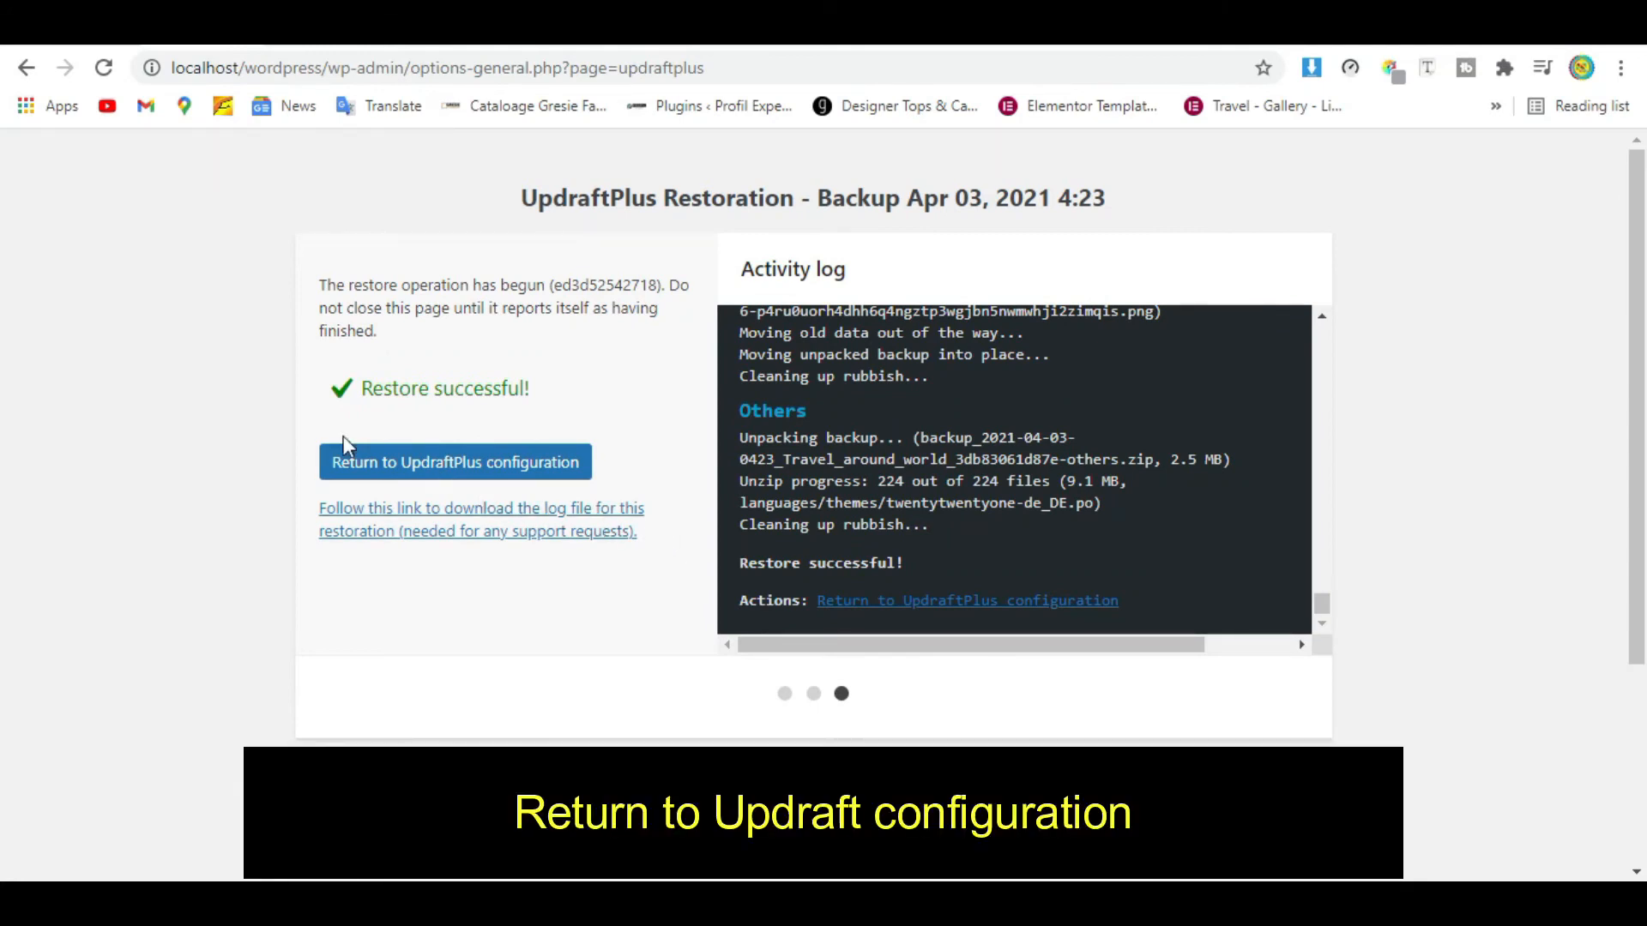
left_click(514, 469)
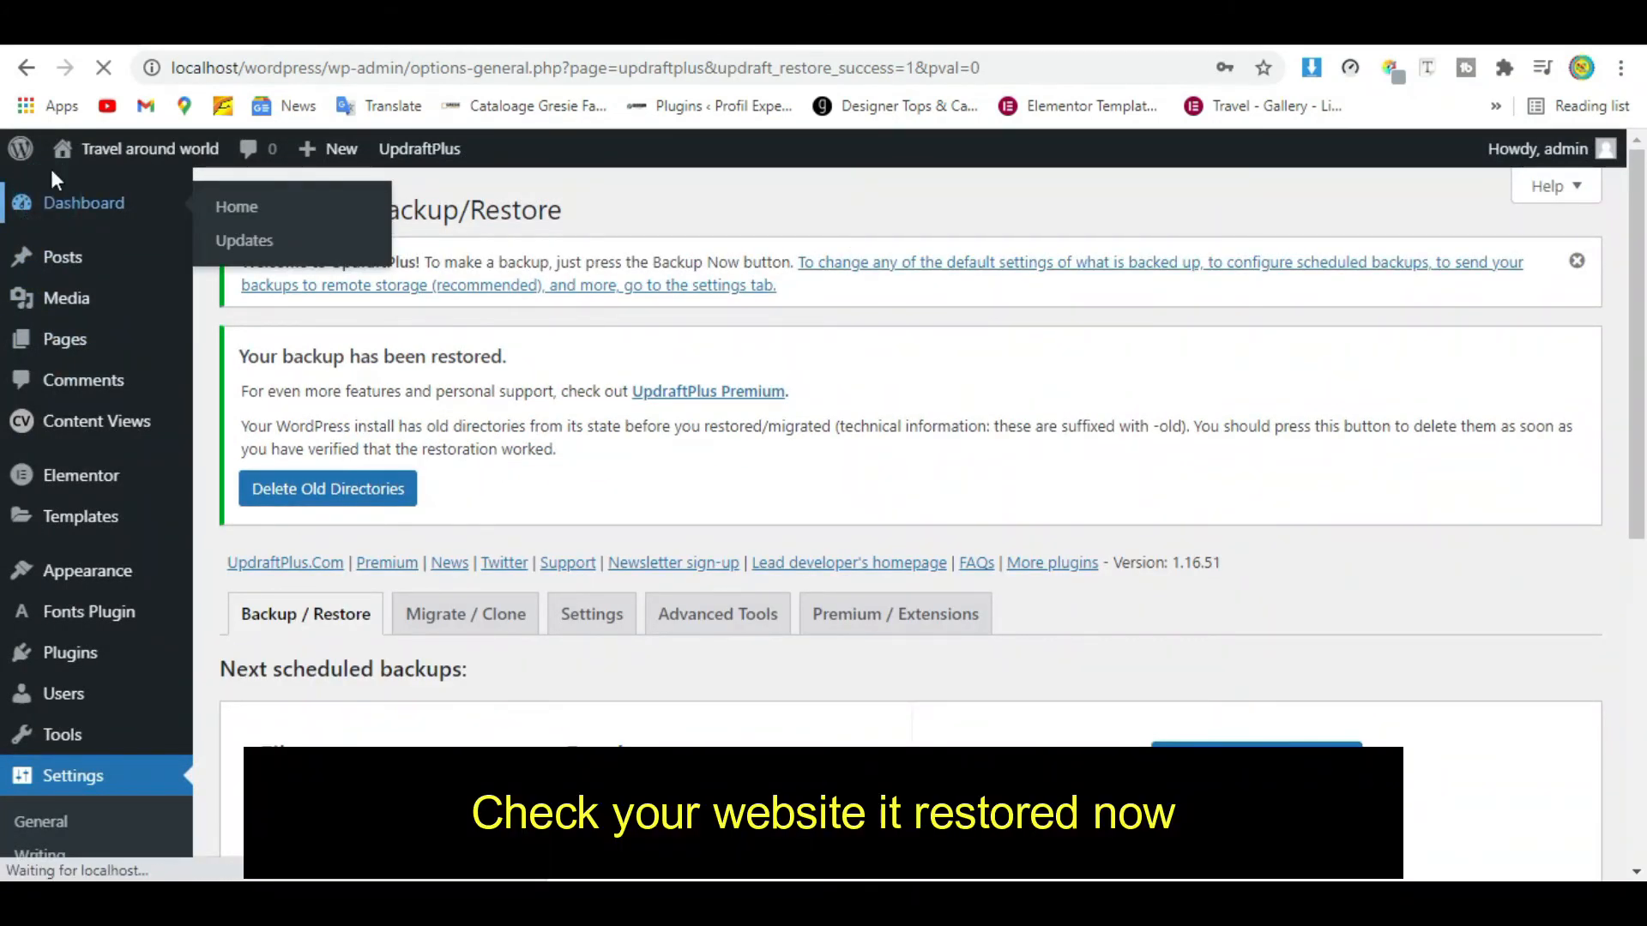
Step: Reload the site's front page and look through the whole page to check the restored content
left_click(184, 29)
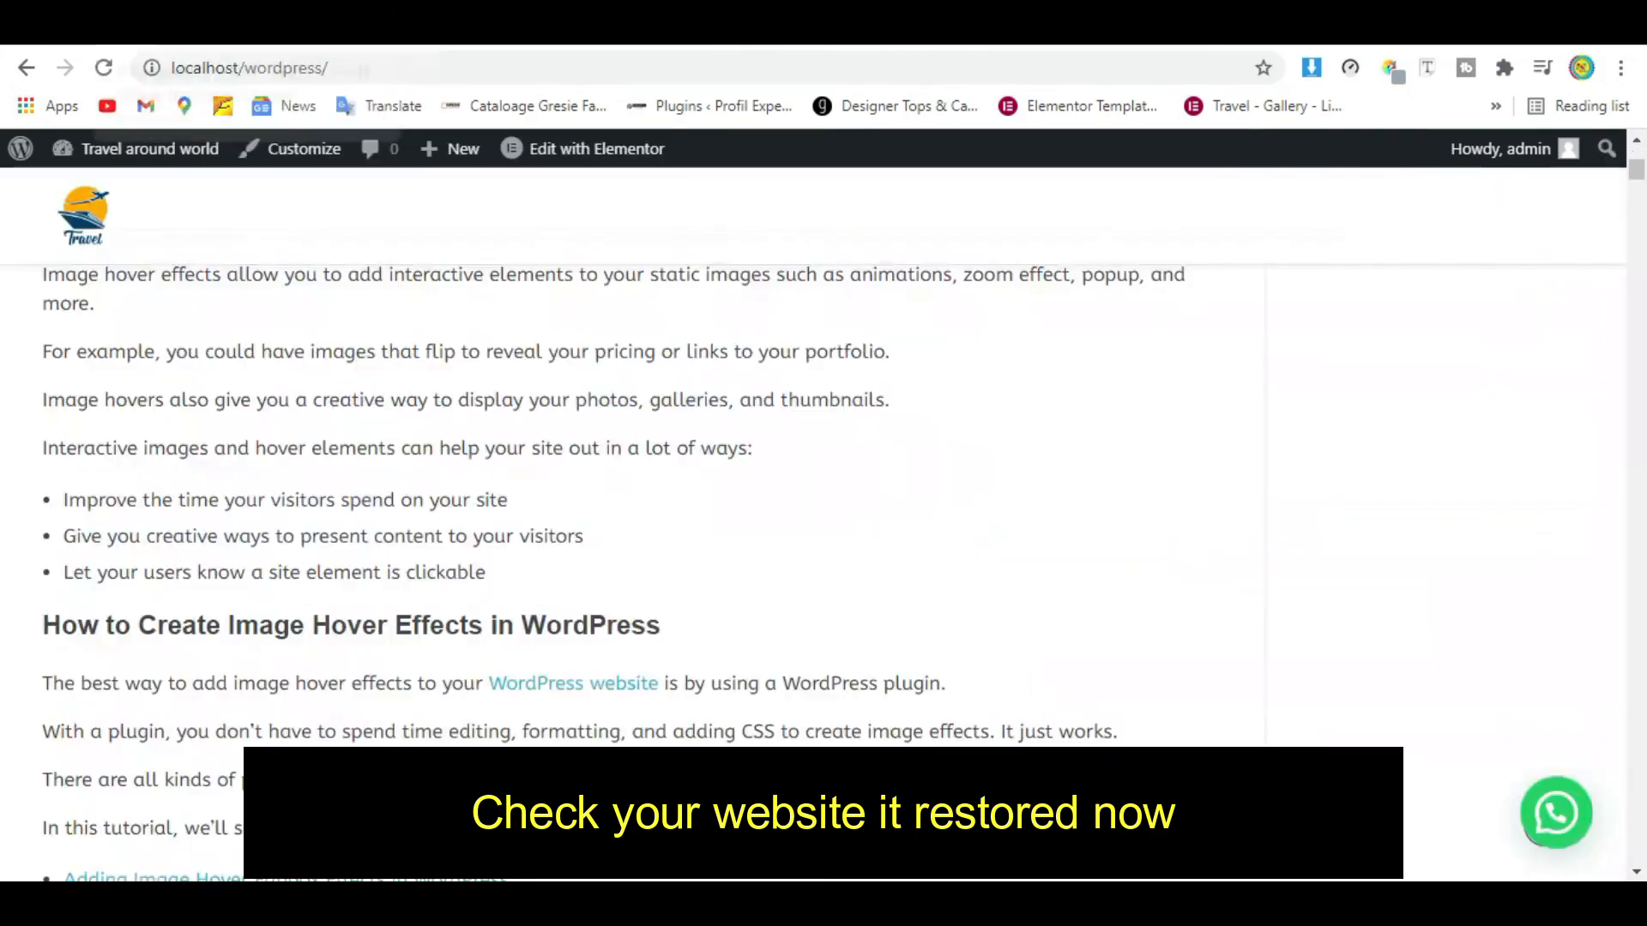
left_click(96, 68)
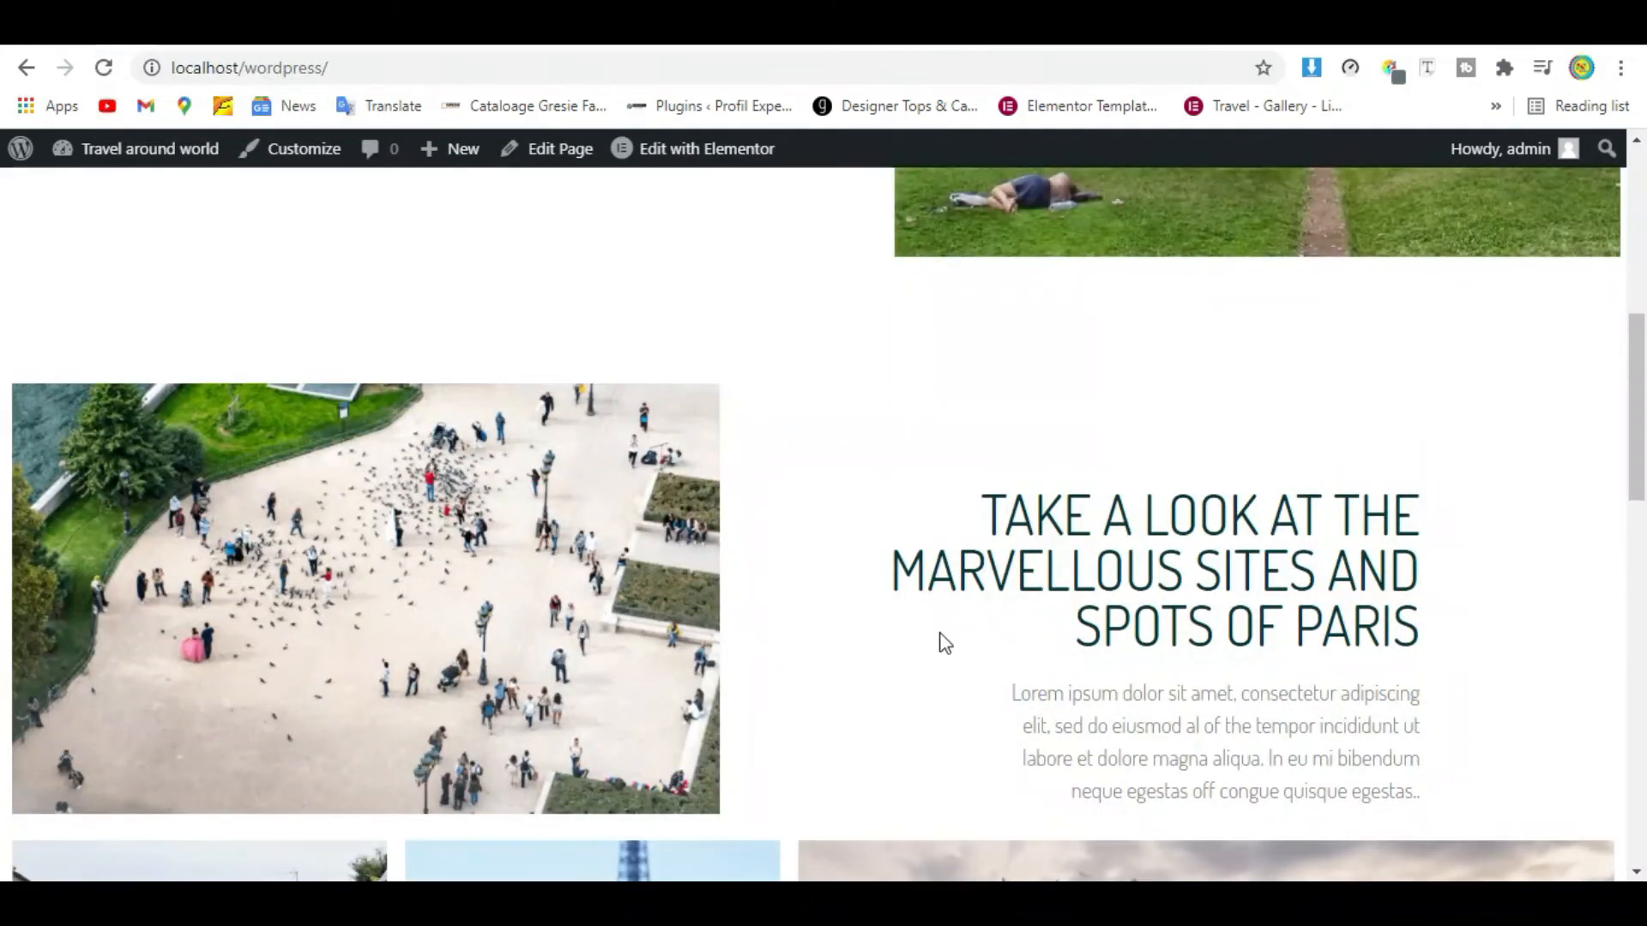
scroll(938, 633, "up", 8)
scroll(932, 650, "down", 15)
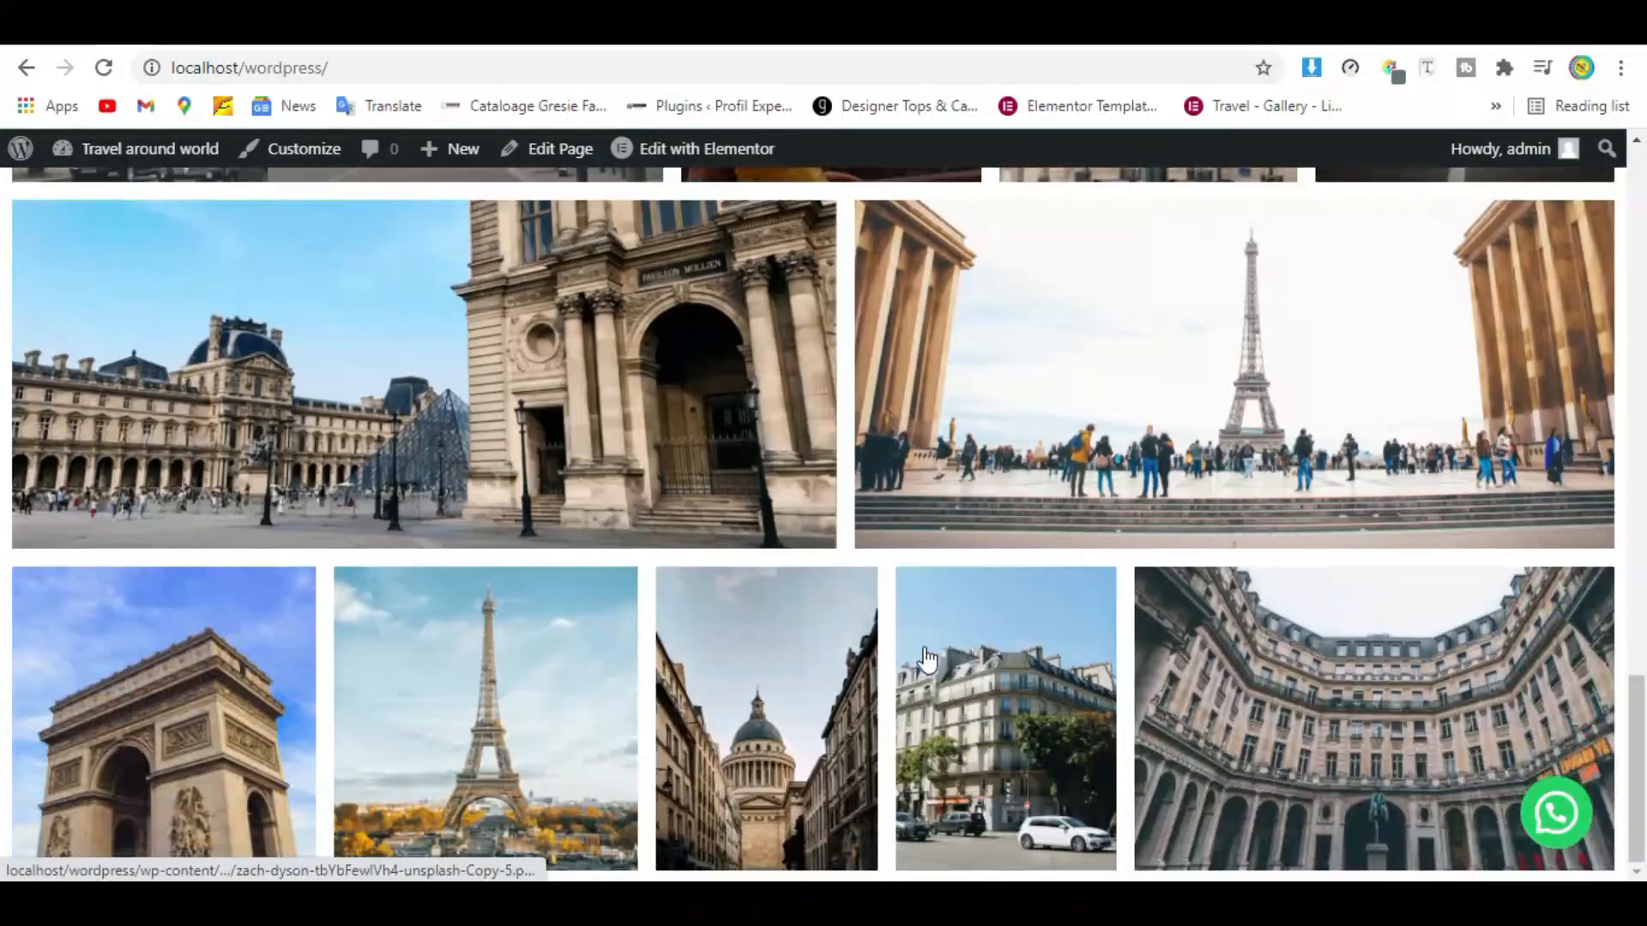
scroll(926, 665, "up", 20)
scroll(918, 669, "up", 4)
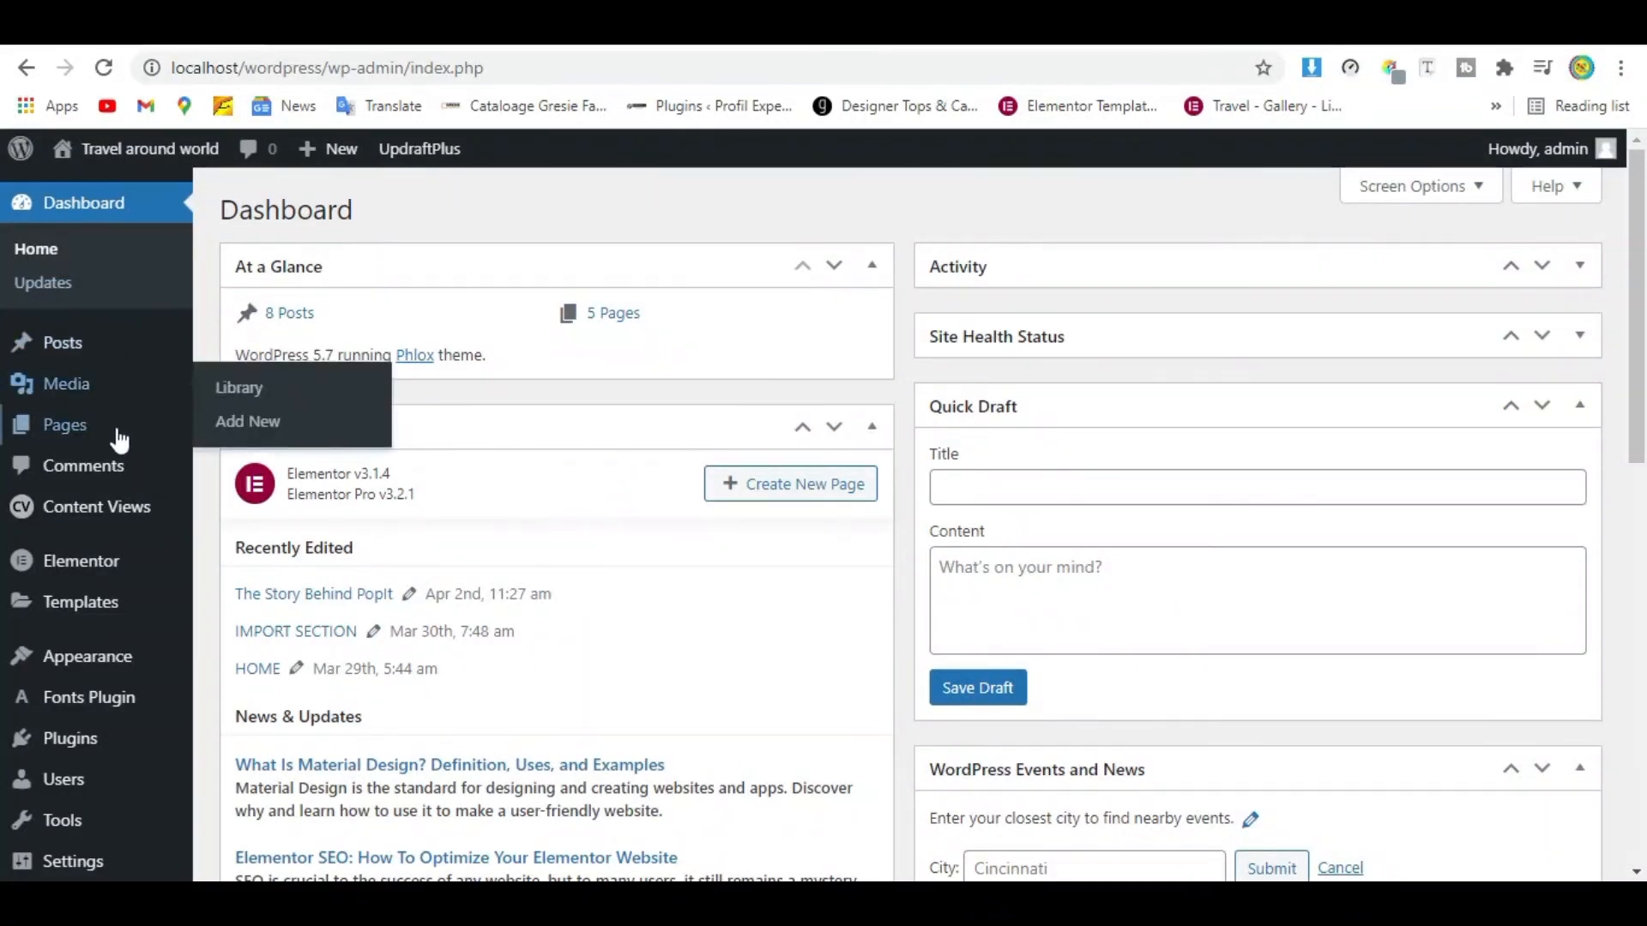
Step: Open the list of all pages in the WordPress dashboard and check the restored pages
left_click(117, 440)
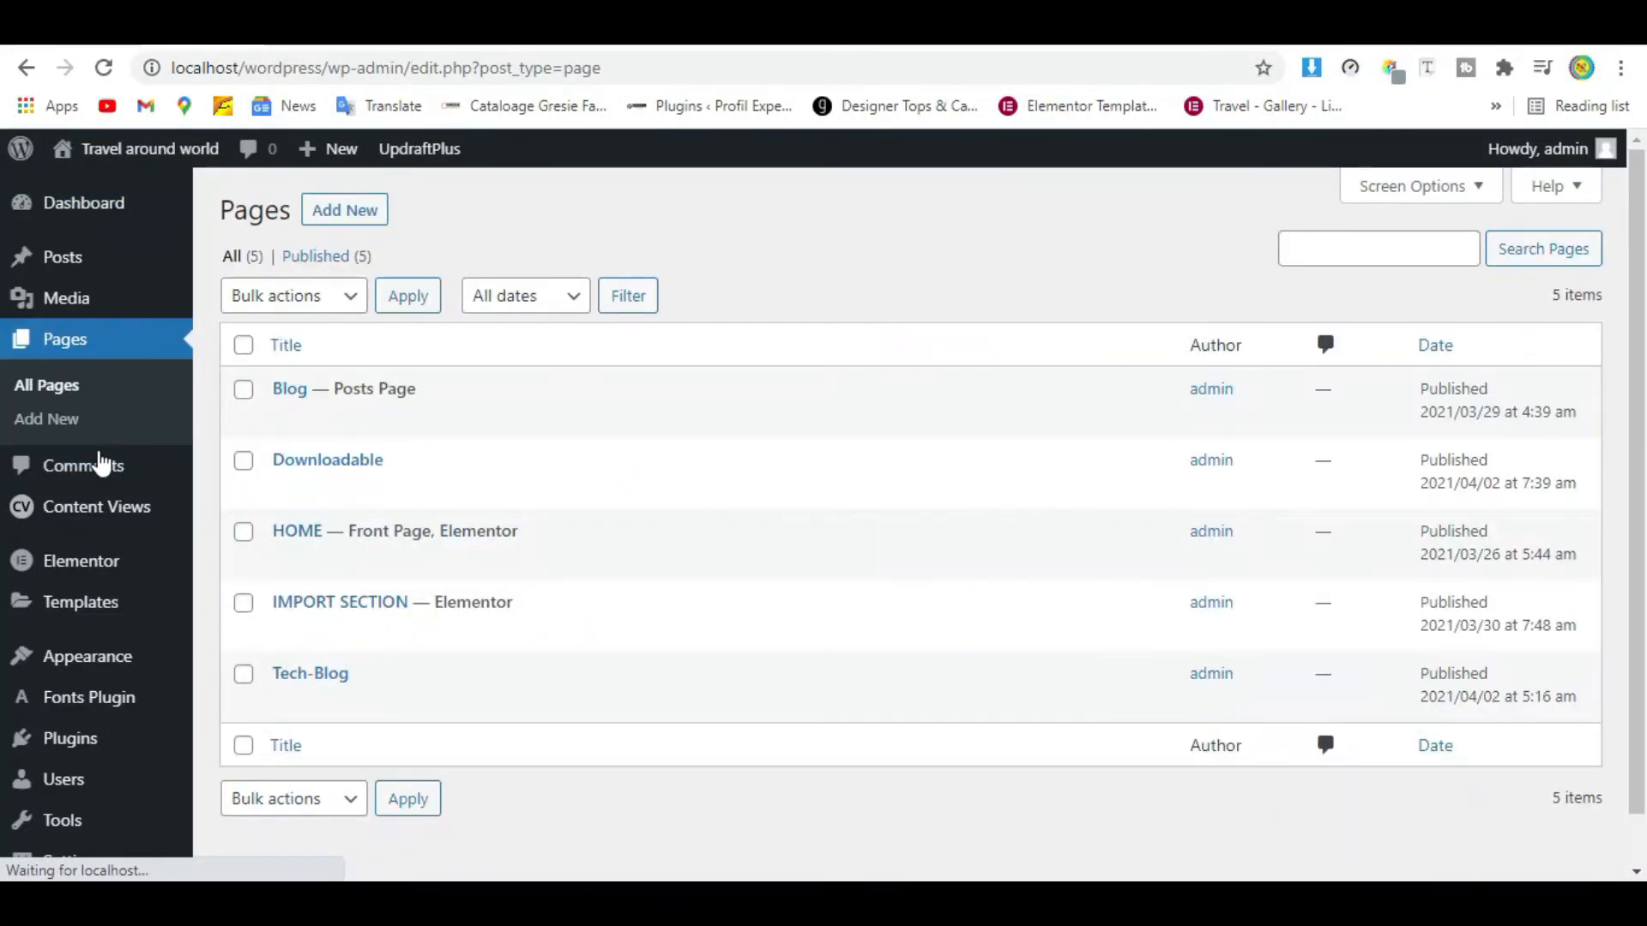
scroll(530, 411, "down", 1)
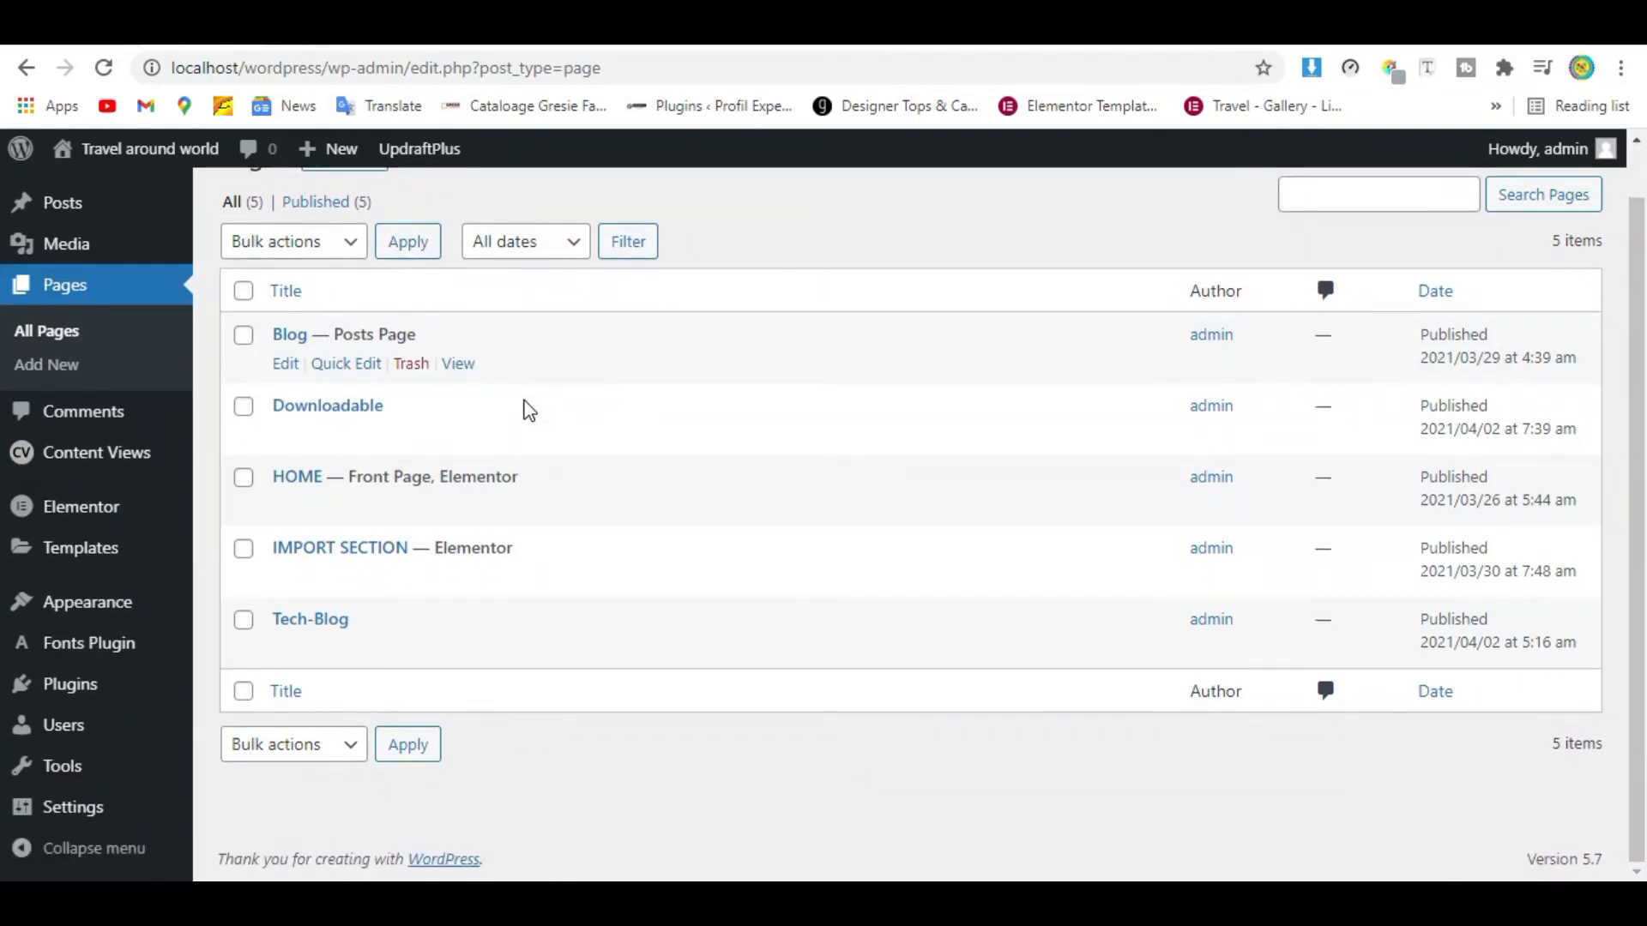
scroll(415, 669, "up", 1)
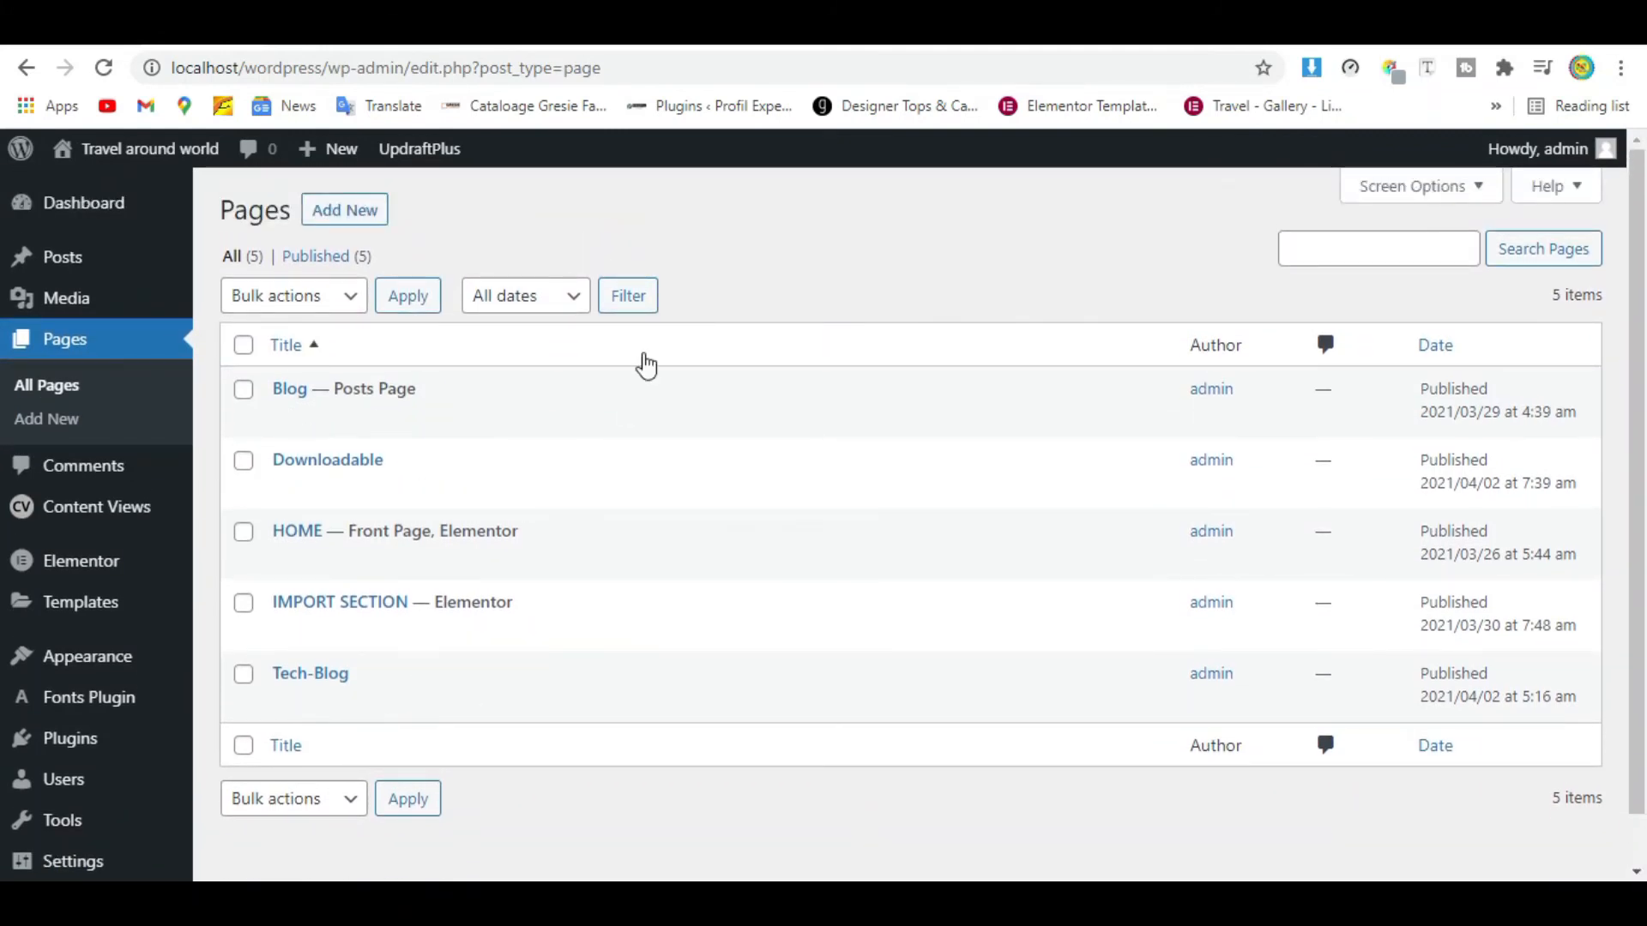